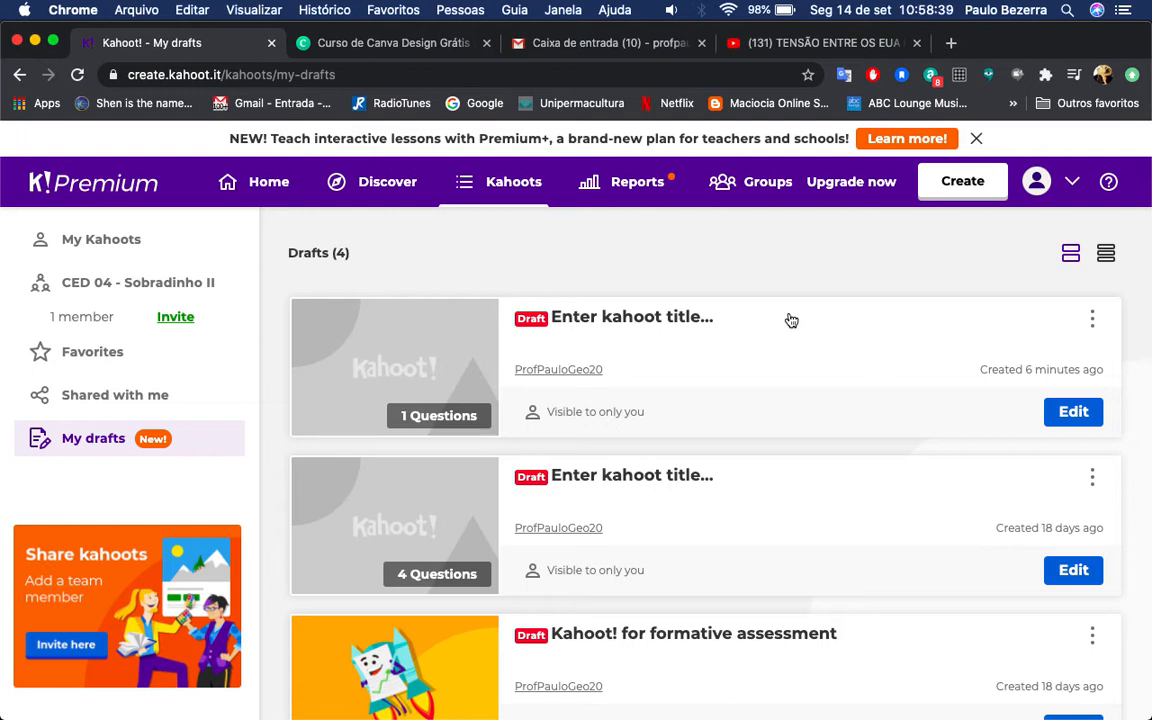
# Create a new blank kahoot from the template chooser.
pyautogui.click(980, 194)
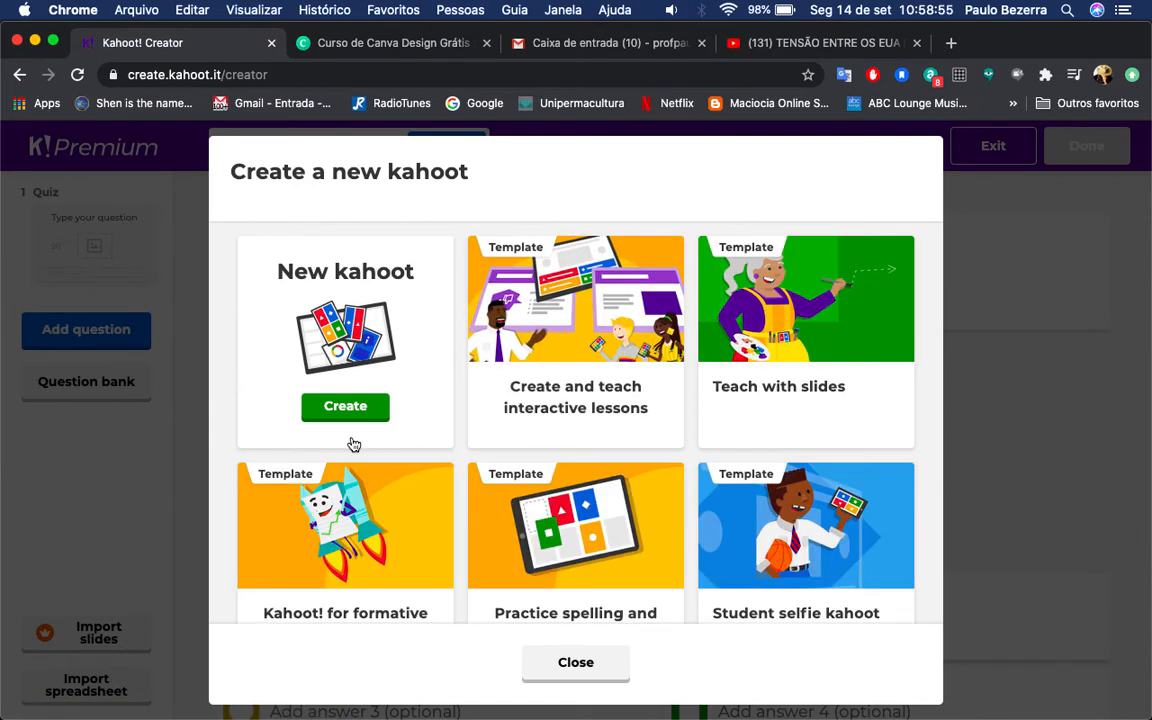
pyautogui.click(344, 416)
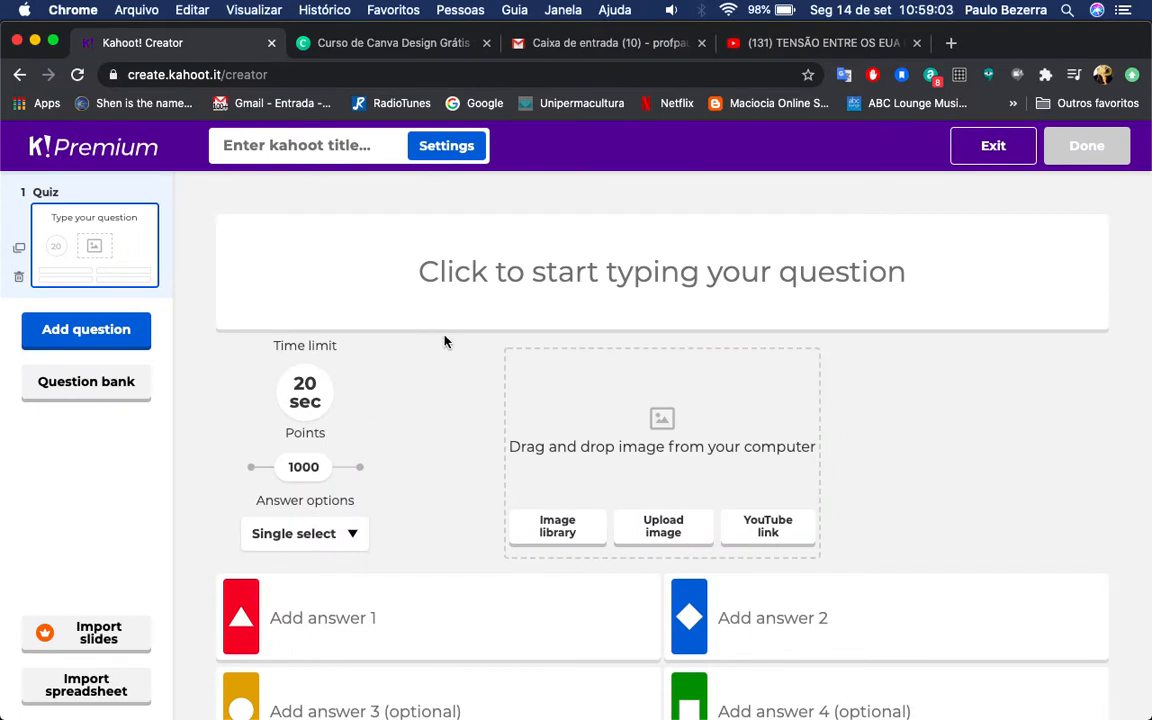
pyautogui.scroll(-2, 445, 342)
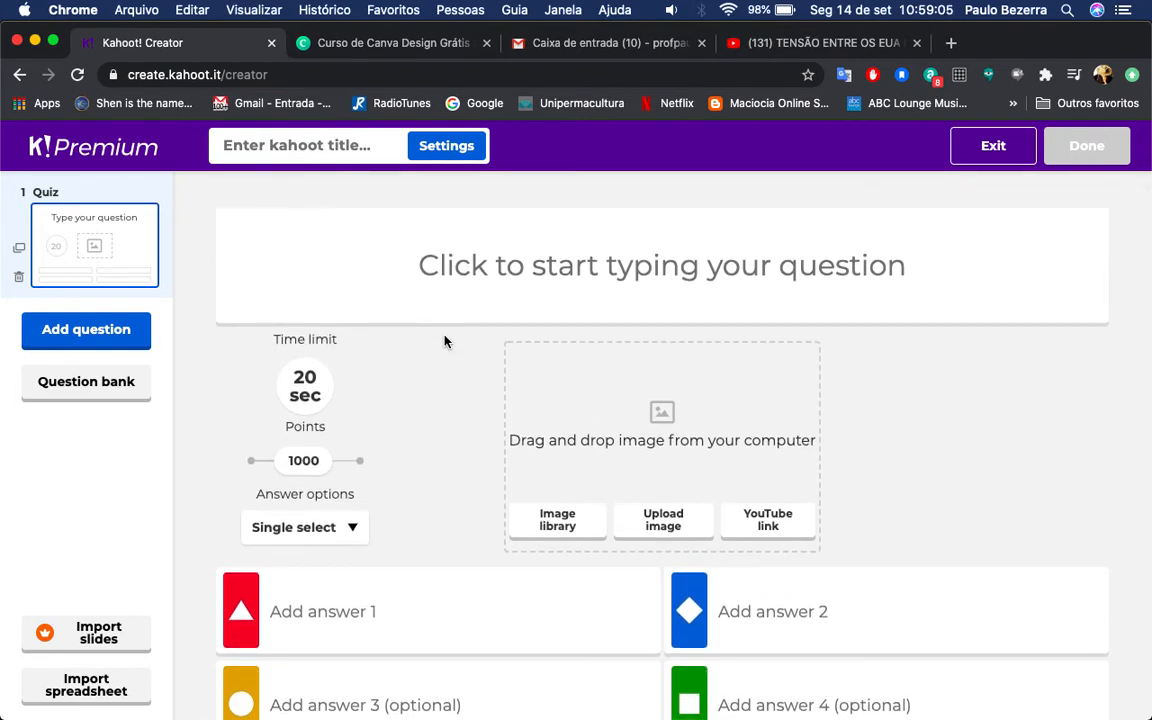
# Examine the first question's text field and its choices for time limit, points and answer options.
pyautogui.click(541, 270)
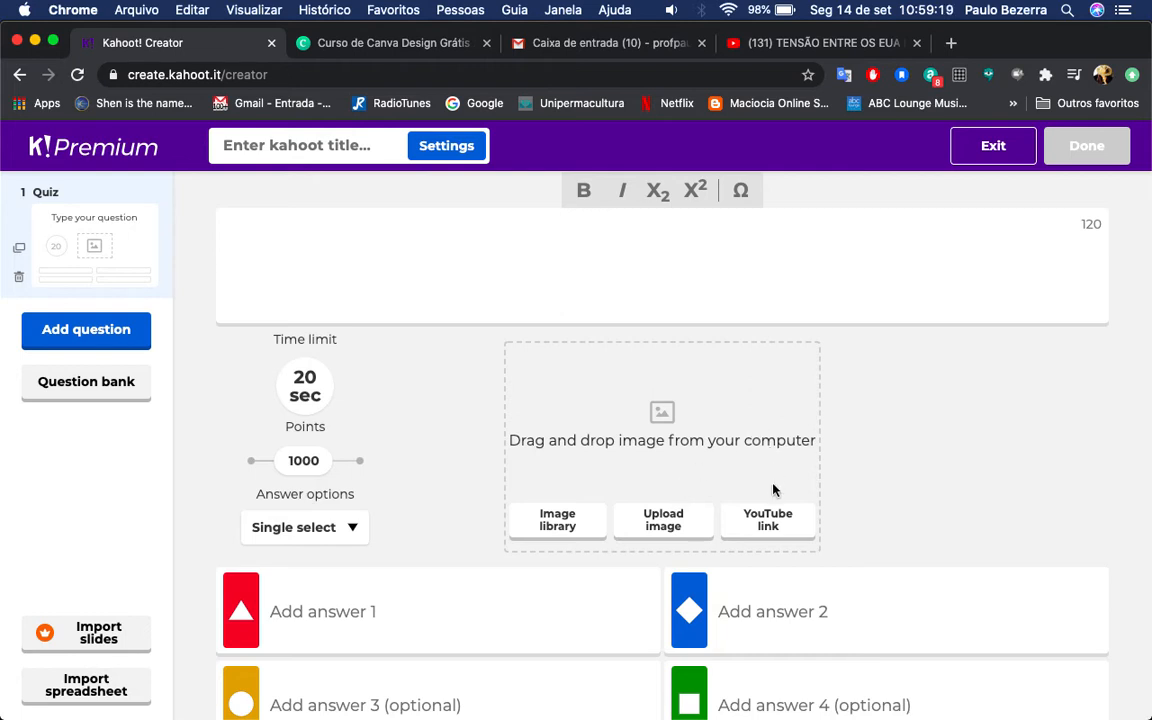
pyautogui.click(305, 386)
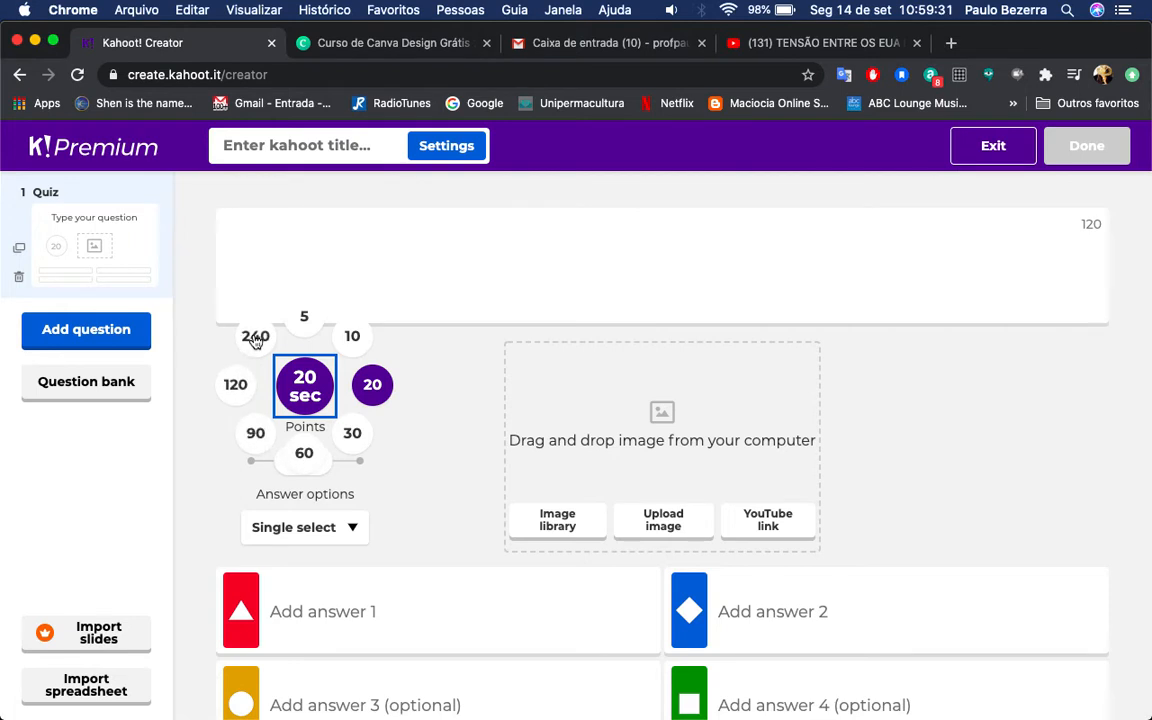
pyautogui.click(462, 422)
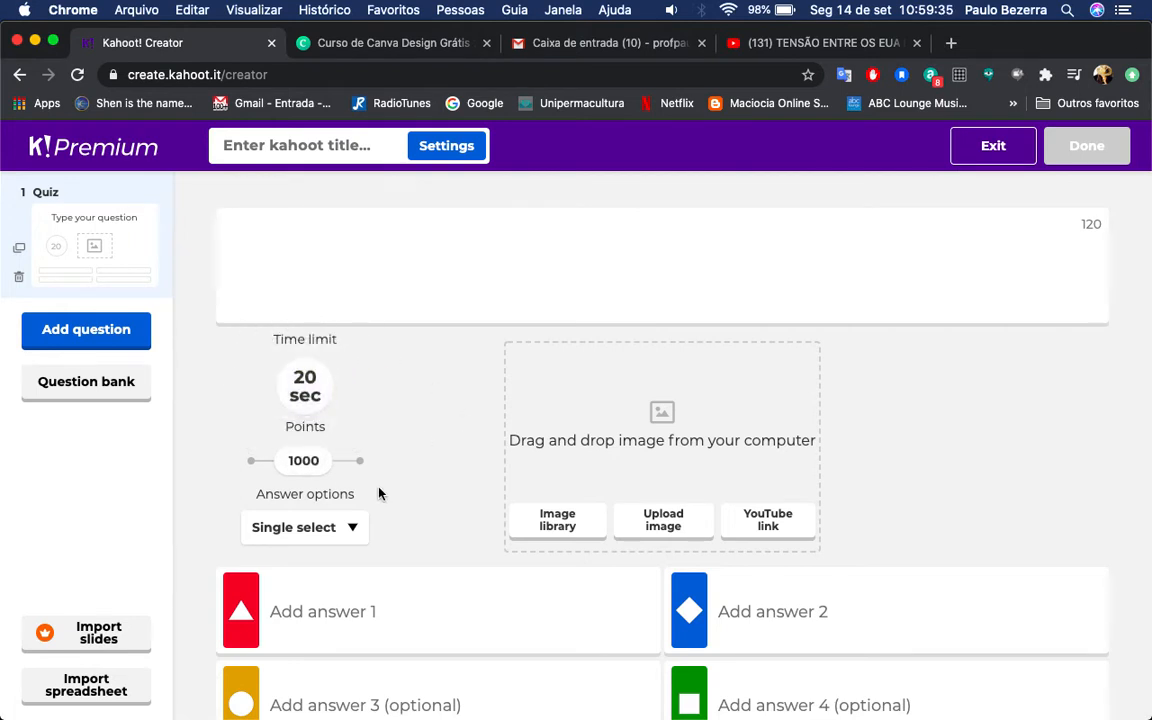
pyautogui.moveTo(311, 463)
pyautogui.mouseDown()
pyautogui.moveTo(242, 461)
pyautogui.moveTo(362, 478)
pyautogui.moveTo(314, 484)
pyautogui.mouseUp()
pyautogui.click(352, 528)
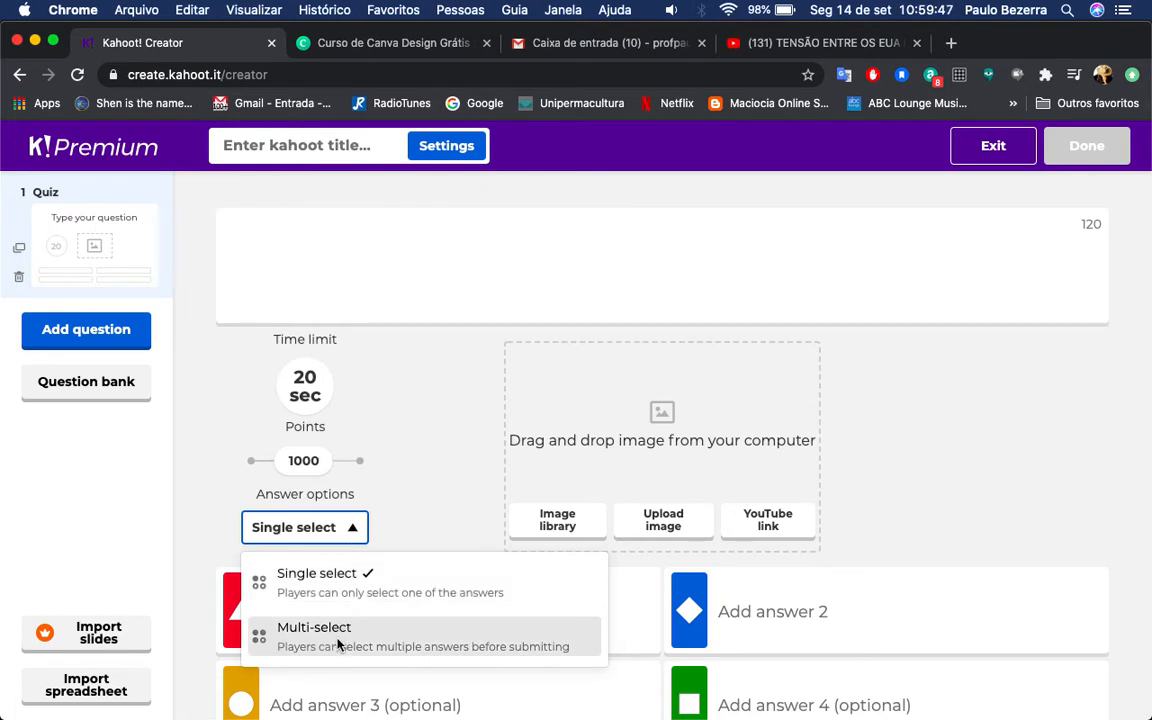
pyautogui.click(398, 515)
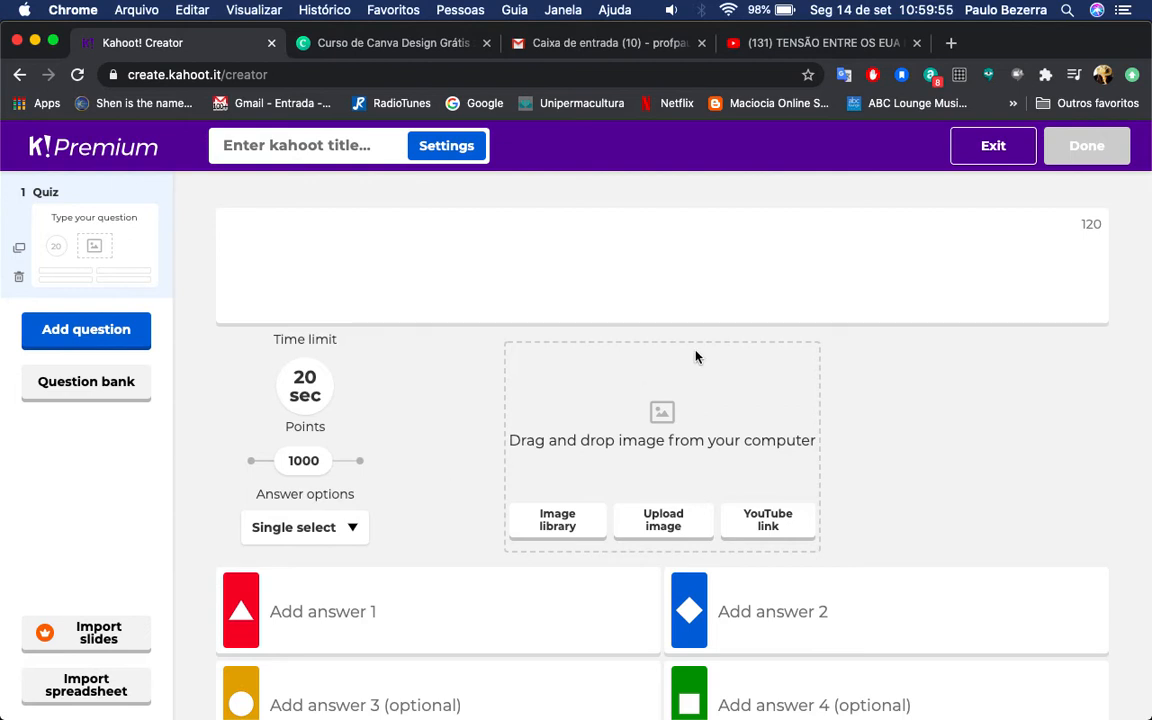
# Enter the question text "Assista o vídeo e responda que países estão diretamente envolvidos nessa questão.".
pyautogui.click(662, 268)
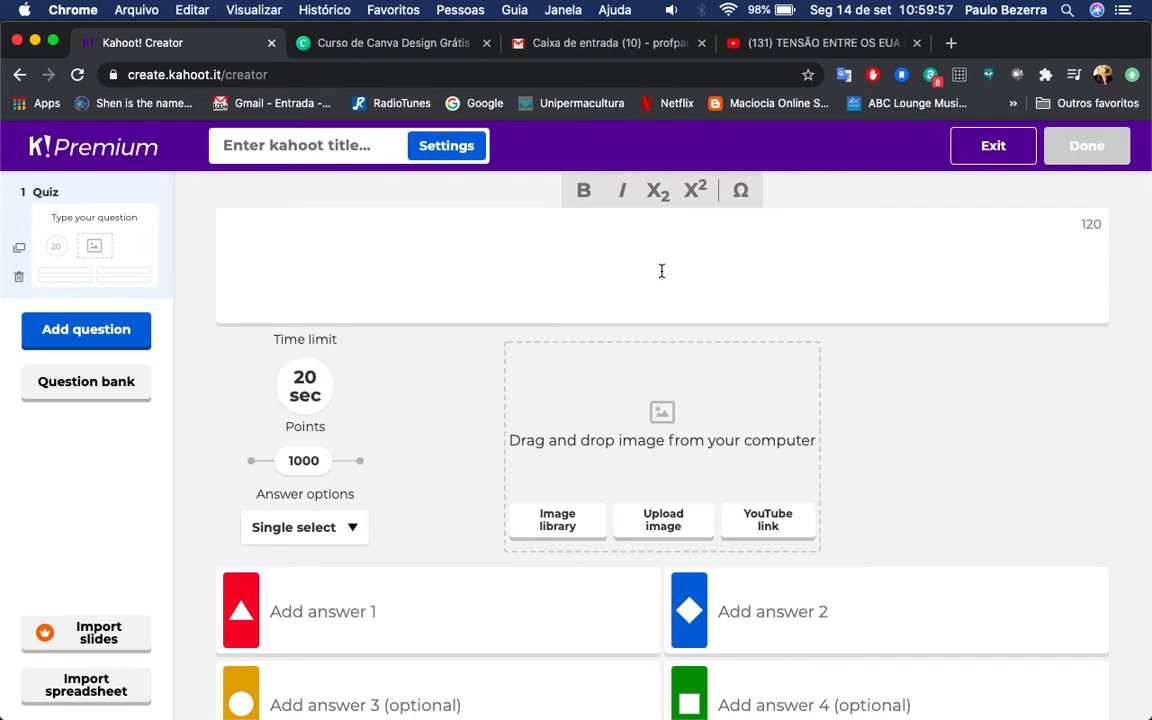
pyautogui.write('Assita o víd')
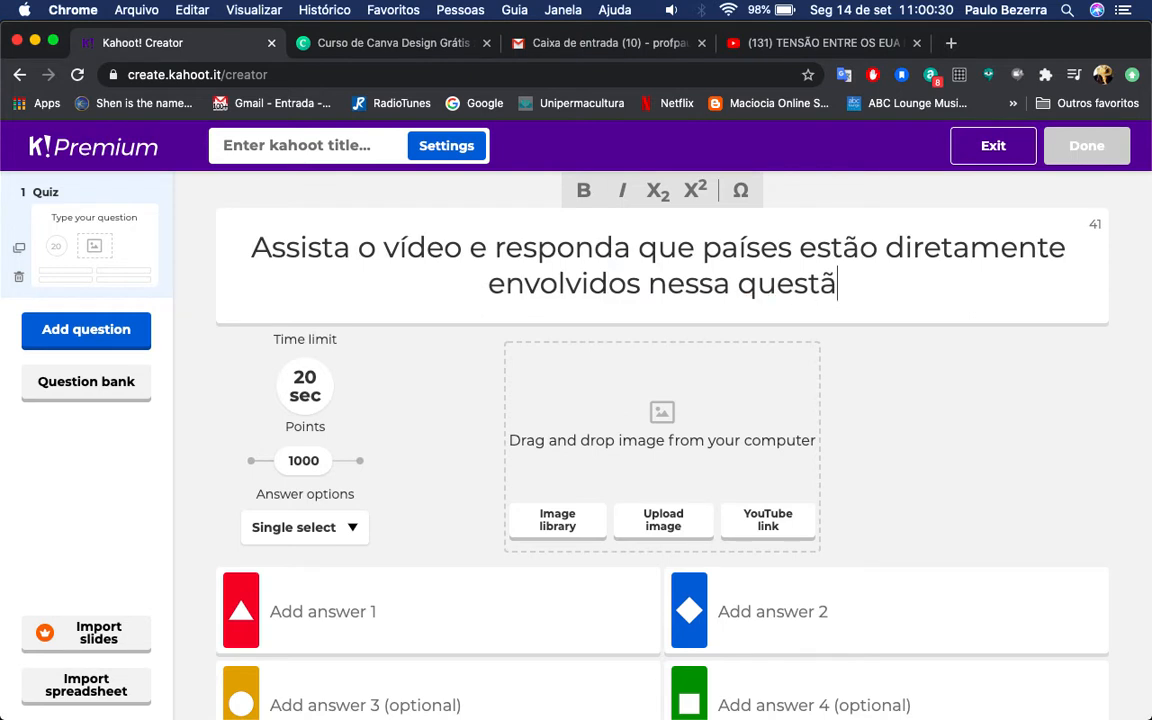
pyautogui.write('o.')
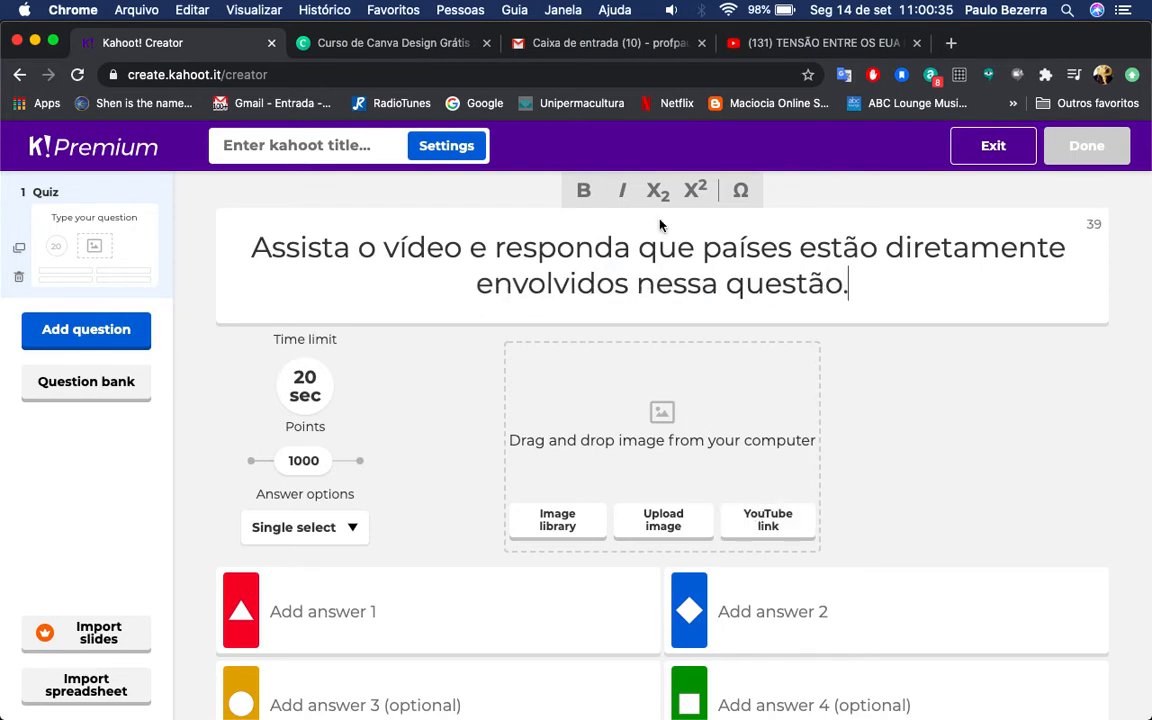
# Switch to YouTube and copy the share link of the UOL video about the tension between the EUA and China.
pyautogui.click(790, 43)
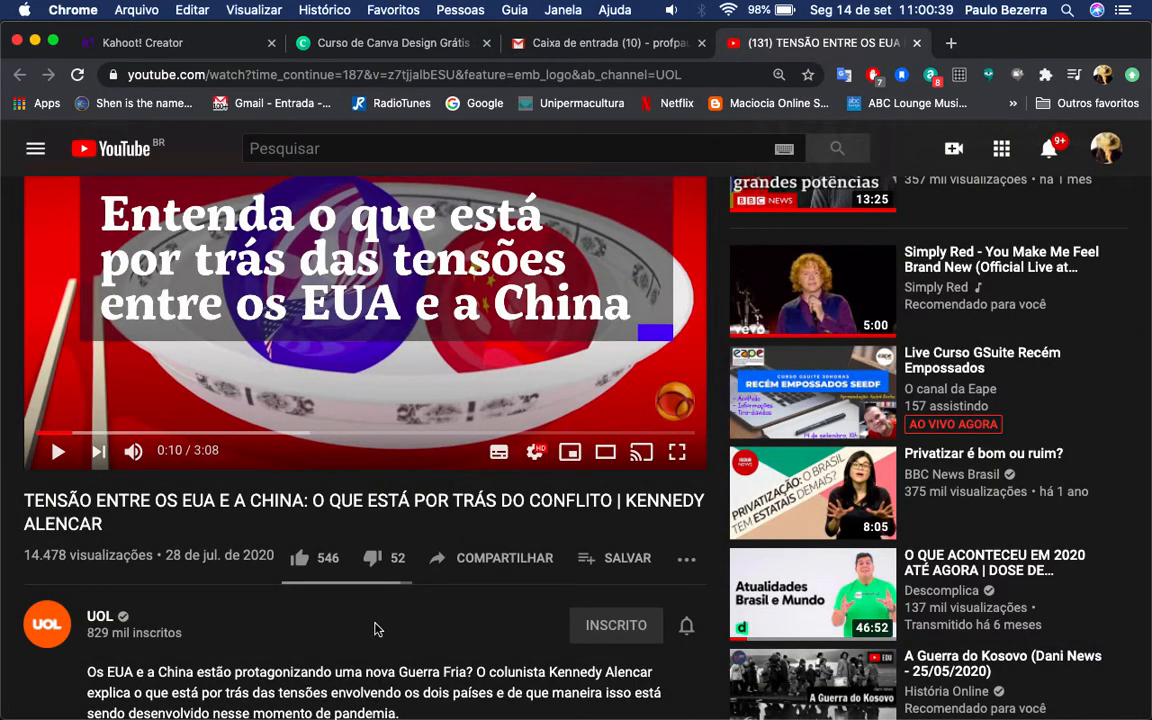
pyautogui.click(490, 560)
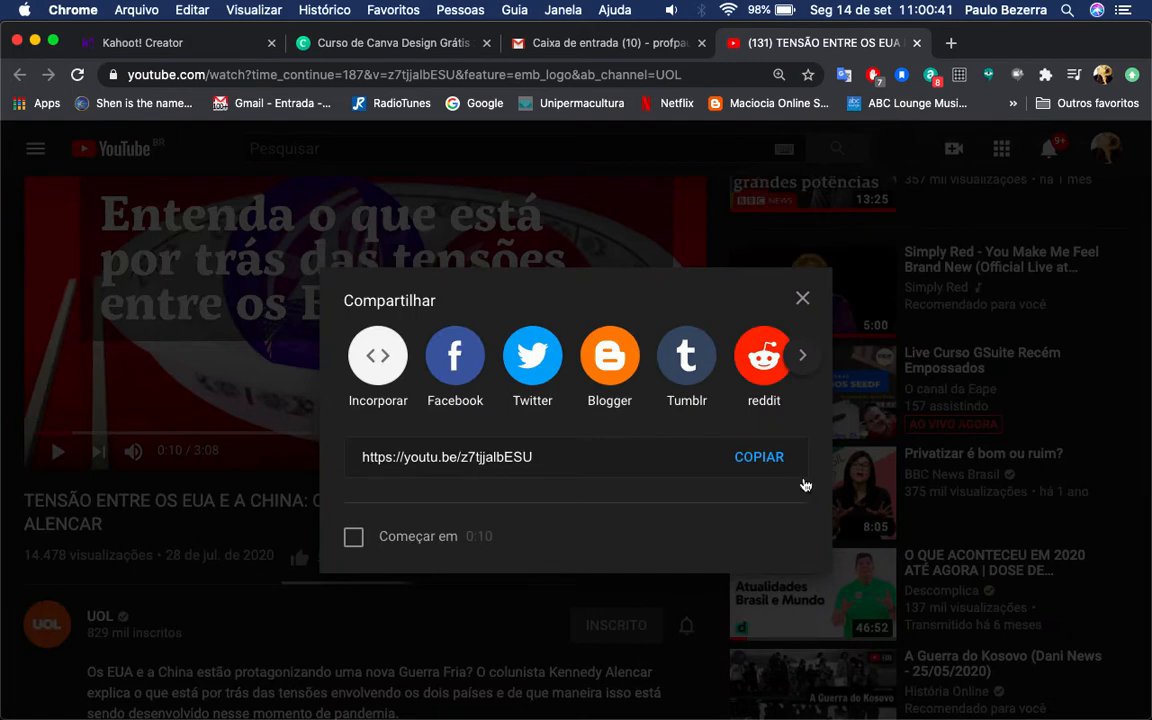
pyautogui.click(759, 457)
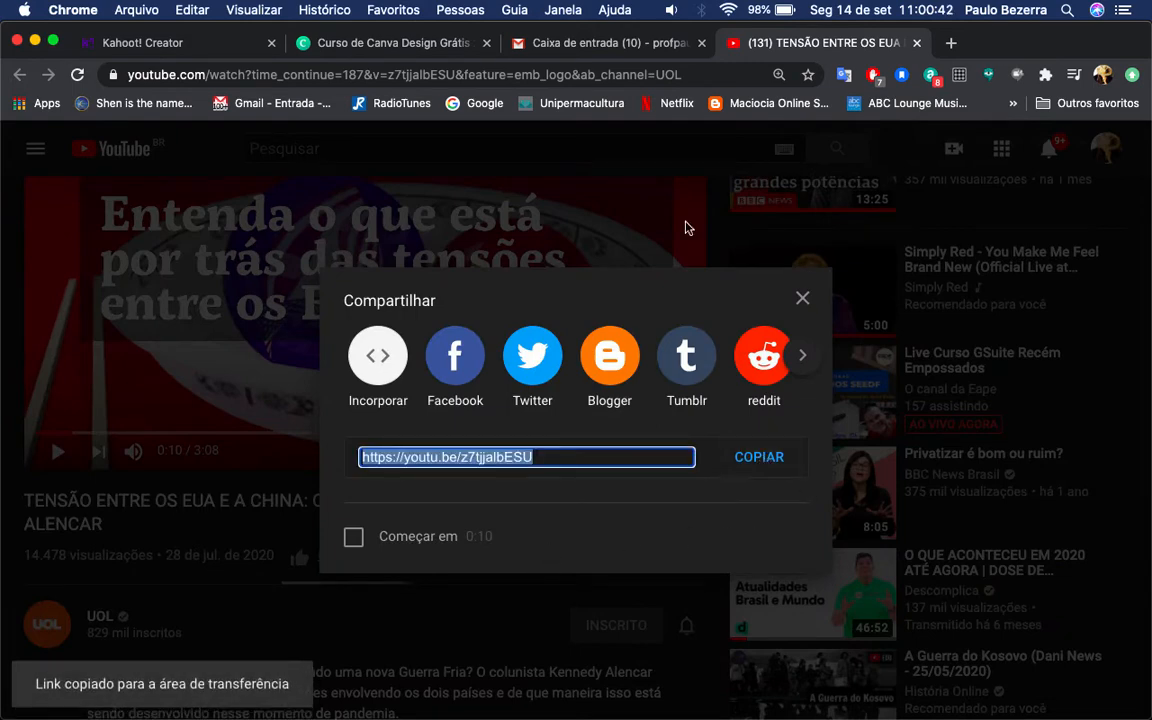
# Return to the Kahoot! Creator and supply the copied YouTube link as the question's video.
pyautogui.click(190, 47)
pyautogui.click(768, 520)
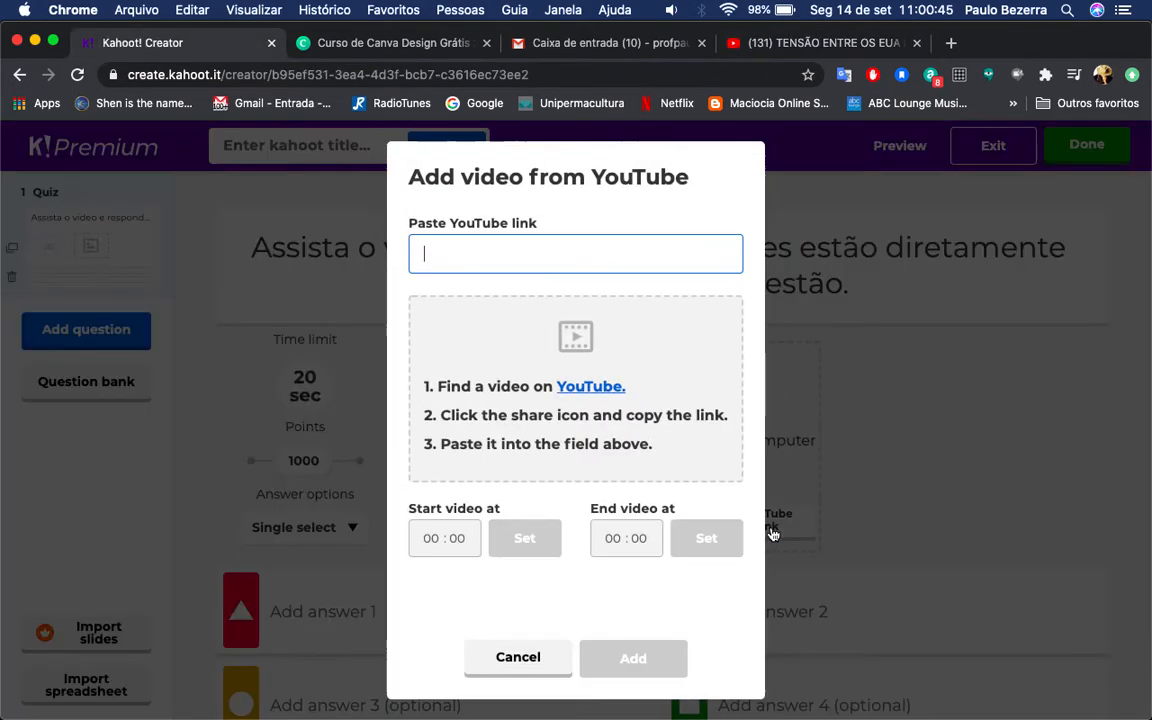
pyautogui.write('https://youtu.be/z7tjjaIbESU')
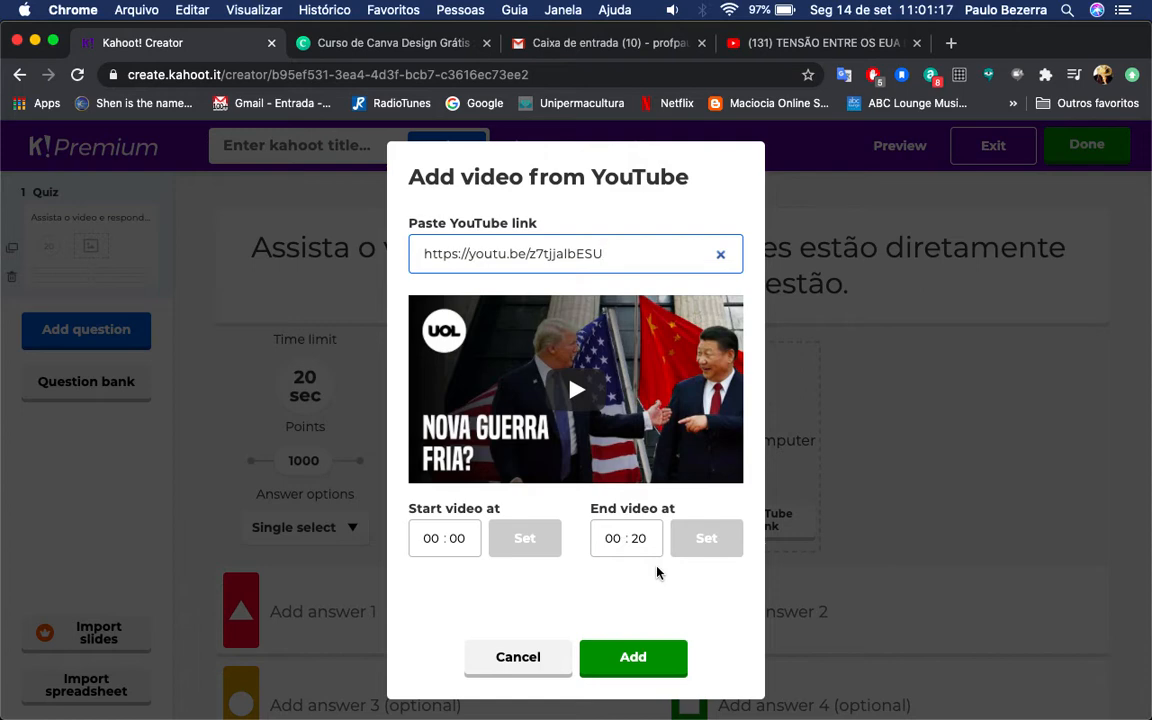
# Set the video to end at 02:00 and add it to the question.
pyautogui.click(630, 540)
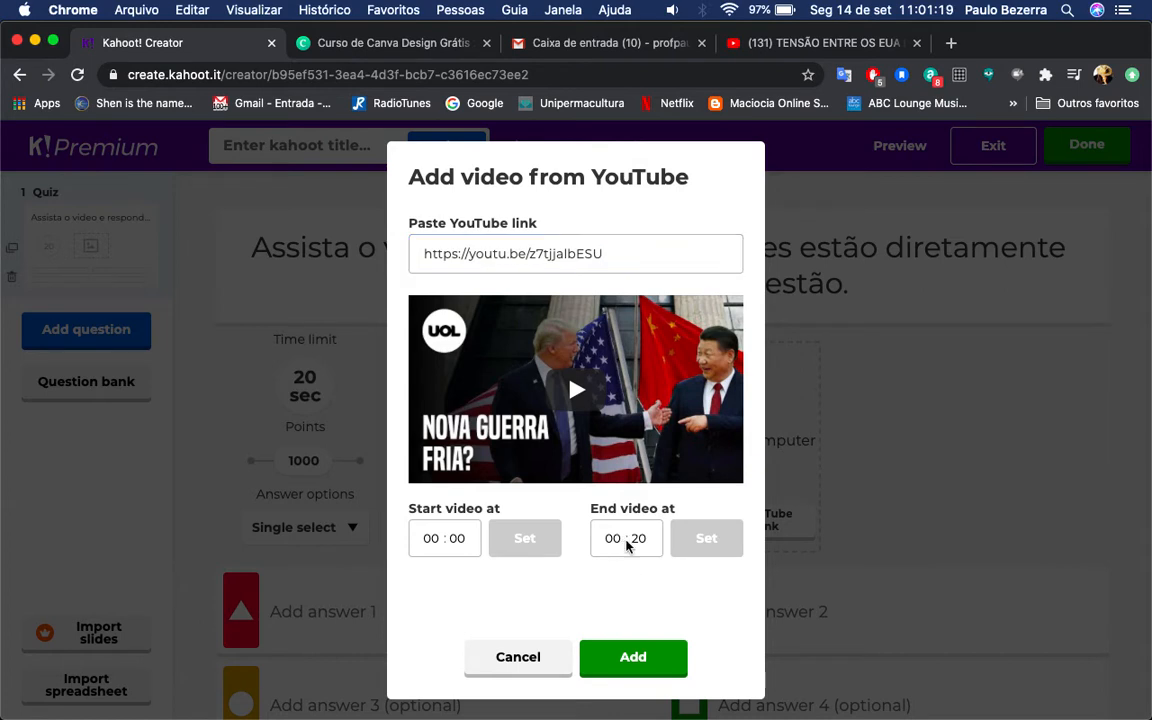
pyautogui.click(636, 540)
pyautogui.write('00')
pyautogui.click(612, 540)
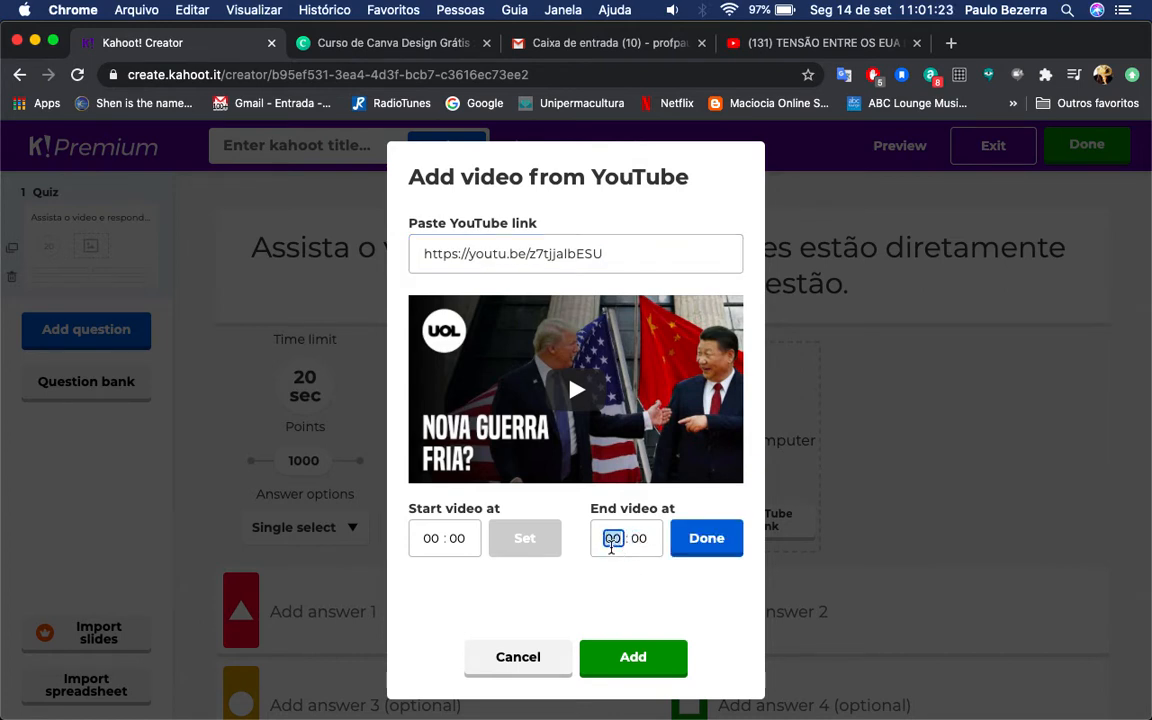
pyautogui.write('2')
pyautogui.click(692, 550)
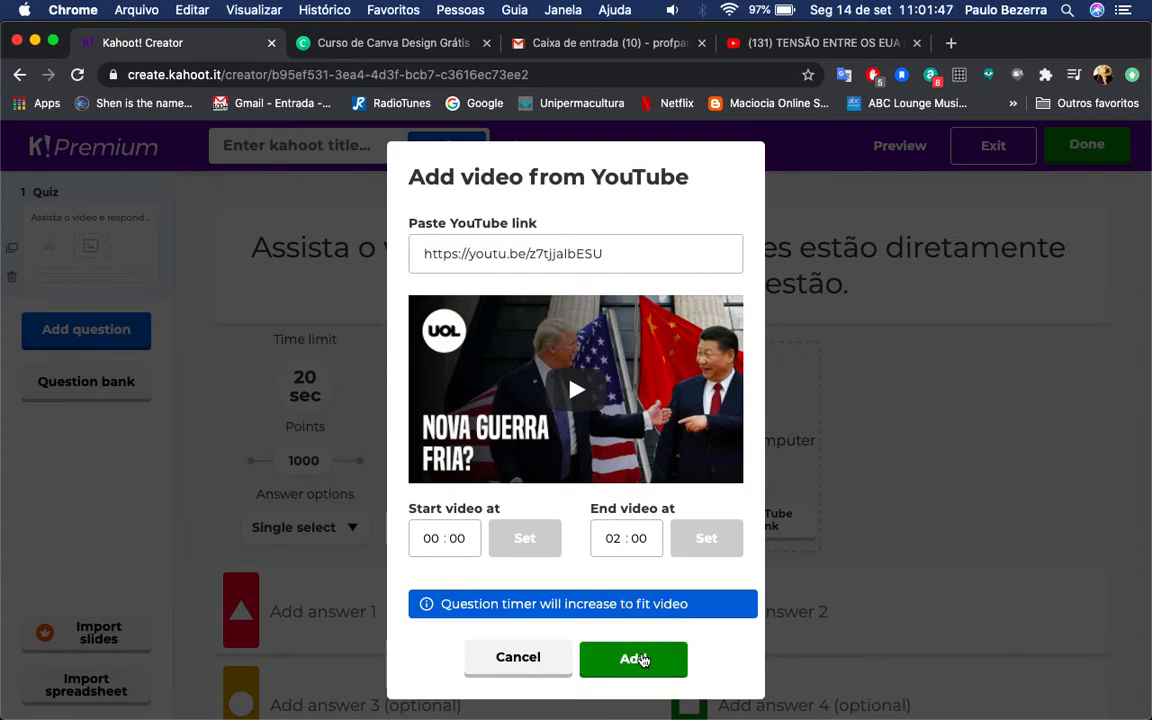
pyautogui.click(634, 666)
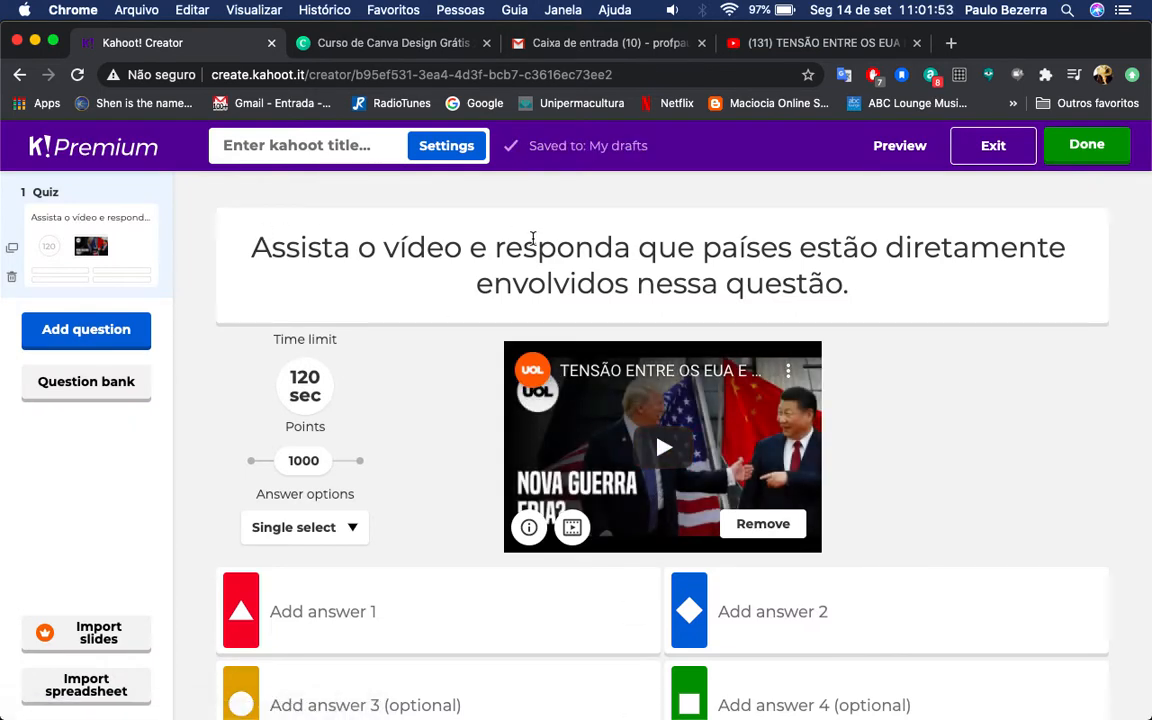
# Set the question's time limit to 240 seconds.
pyautogui.click(292, 396)
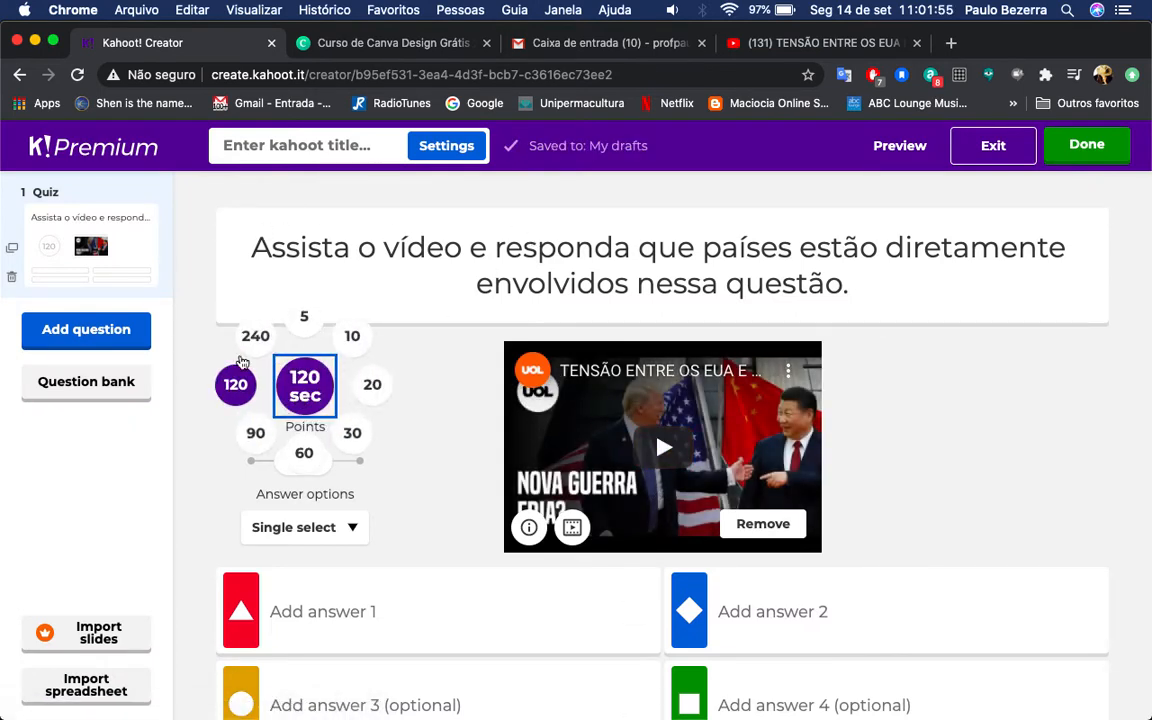
pyautogui.click(255, 336)
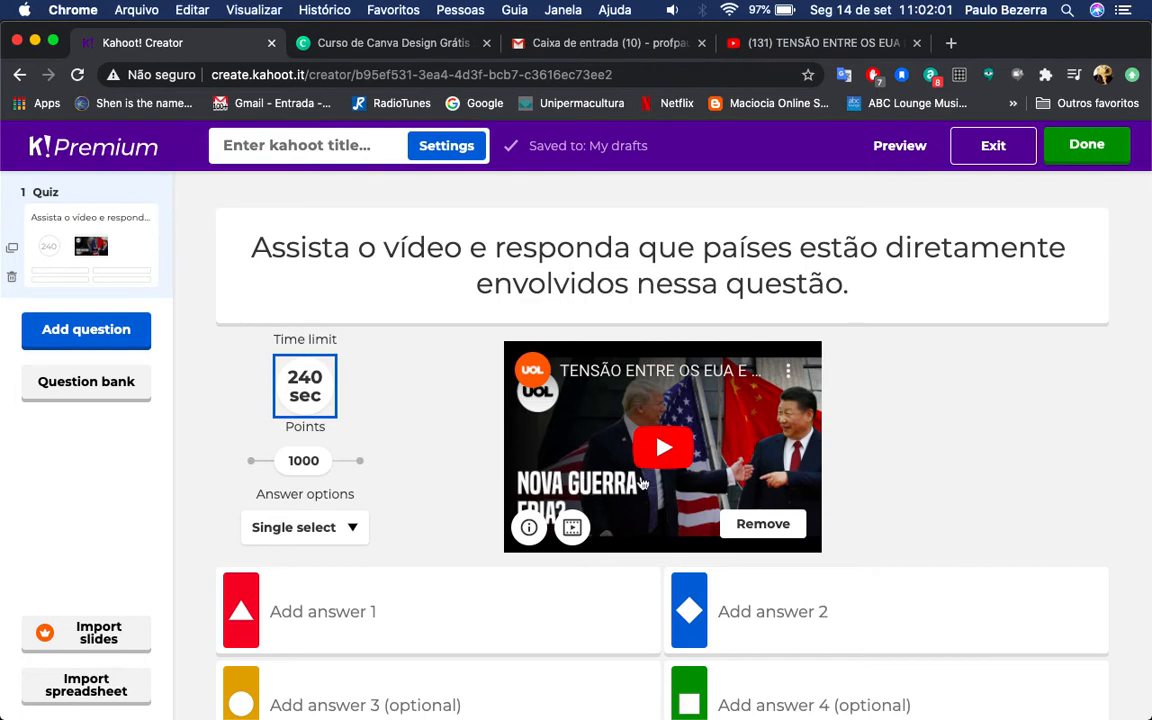
# Enter "China" as answer 1 and mark it as correct.
pyautogui.scroll(-1, 443, 541)
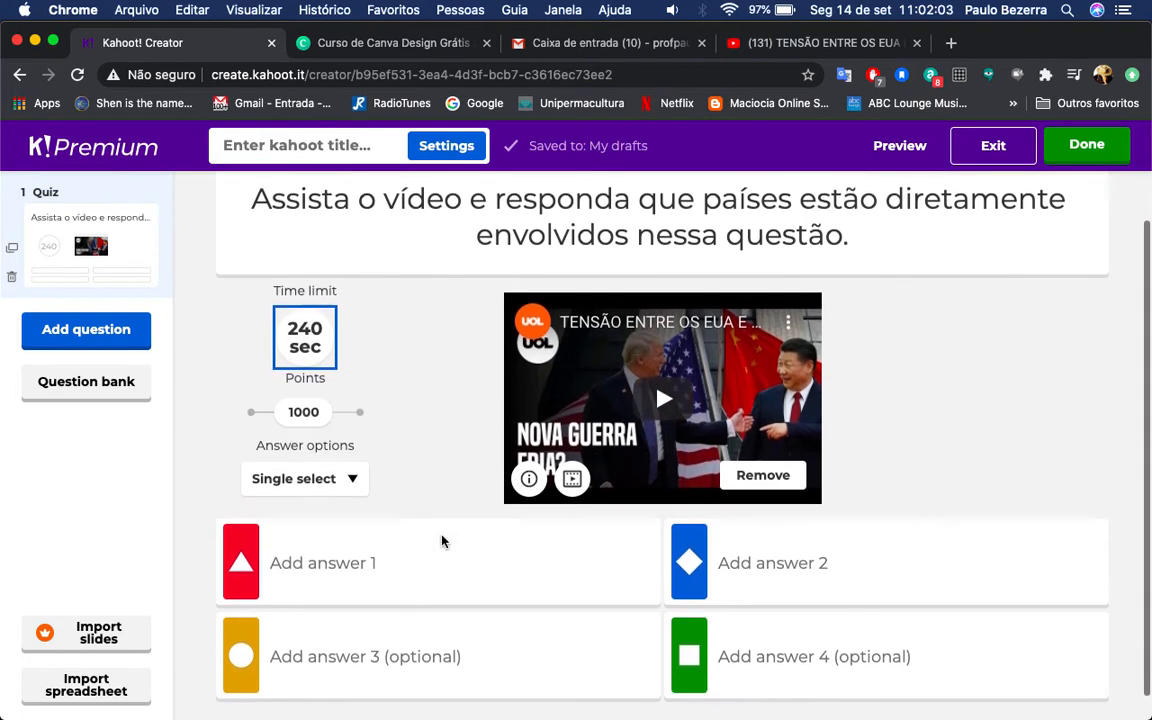
pyautogui.scroll(-1, 443, 540)
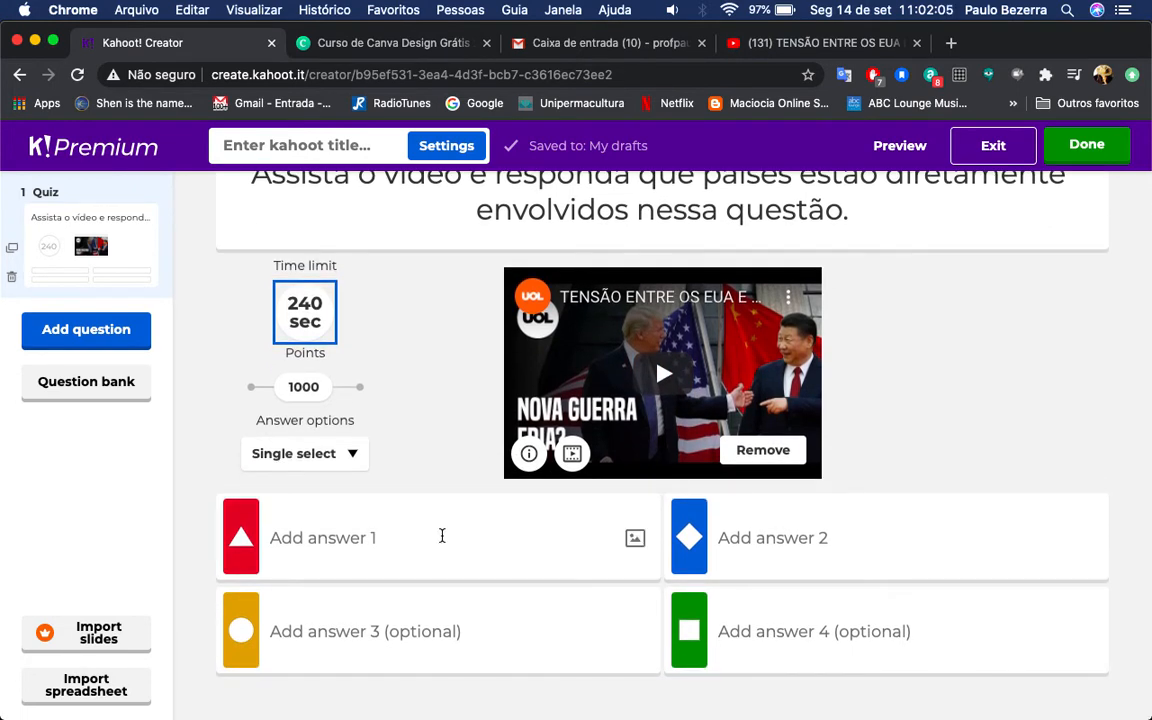
pyautogui.click(337, 535)
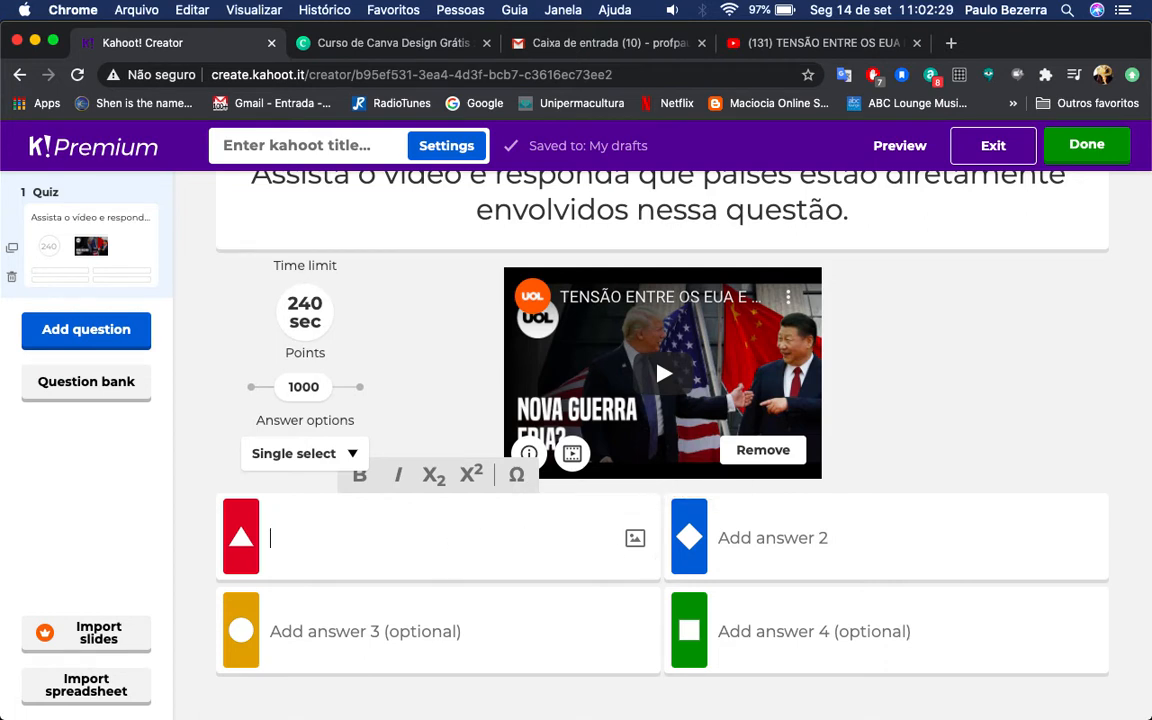
pyautogui.write('Chim')
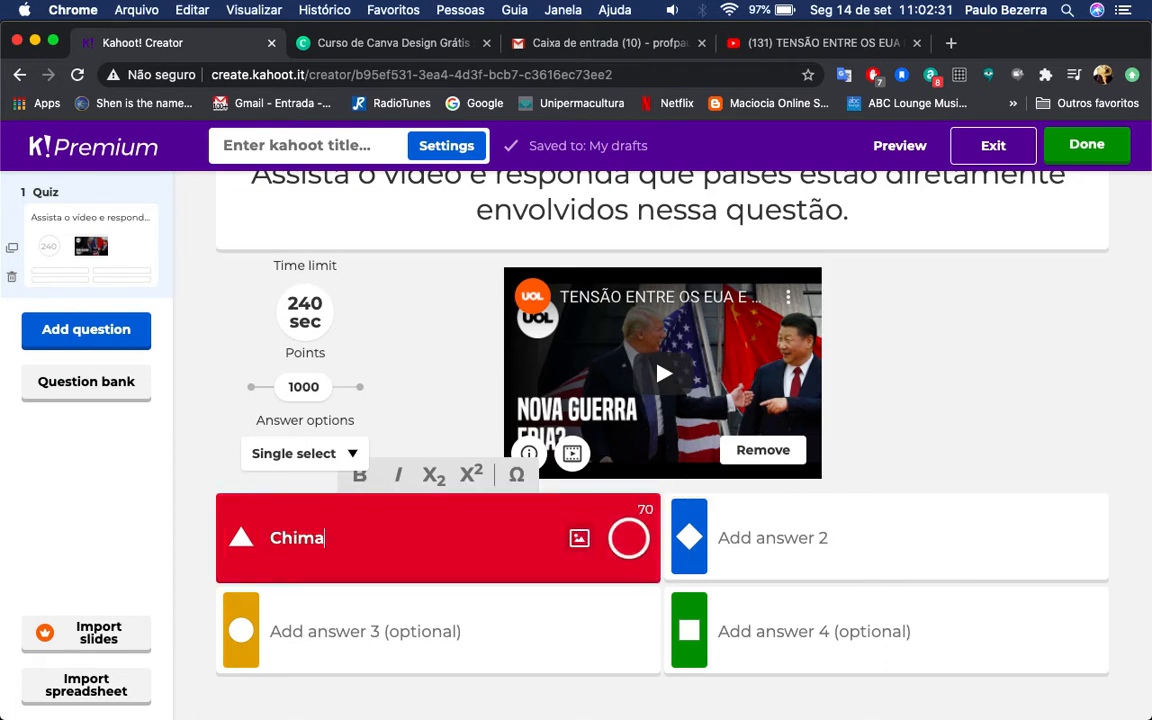
pyautogui.press('BackSpace')
pyautogui.write('na')
pyautogui.click(626, 540)
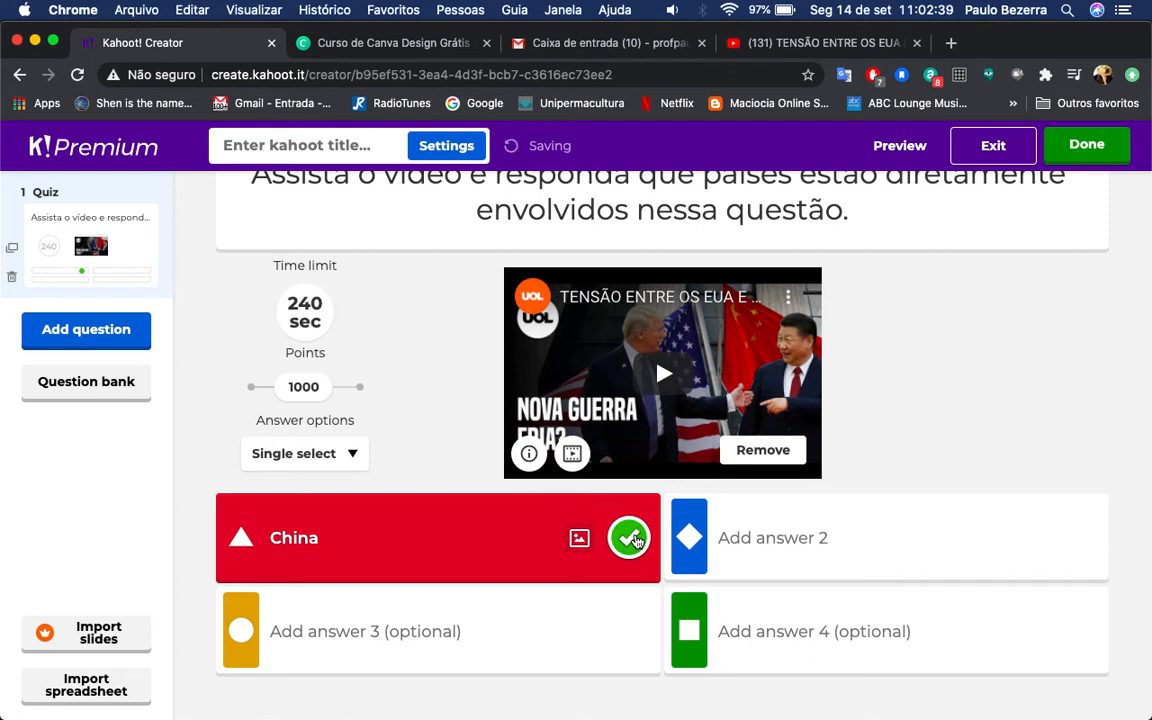
# Enter "EUA" as answer 4 and mark it as correct too.
pyautogui.click(828, 632)
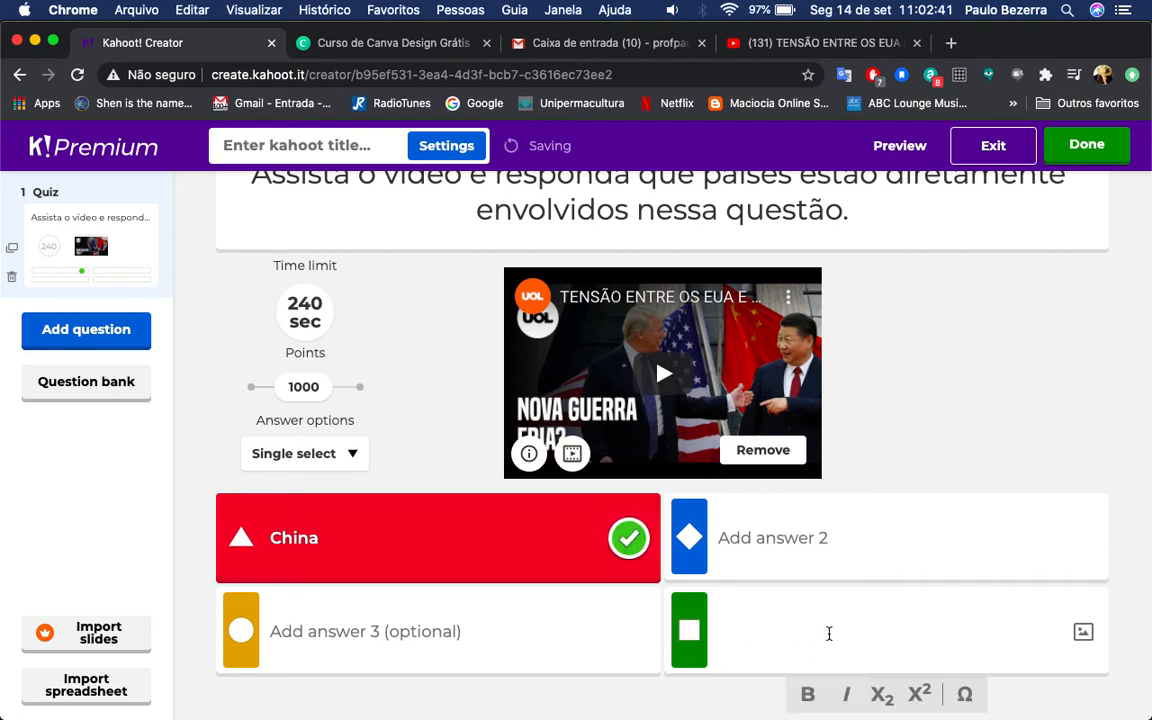
pyautogui.write('EUA')
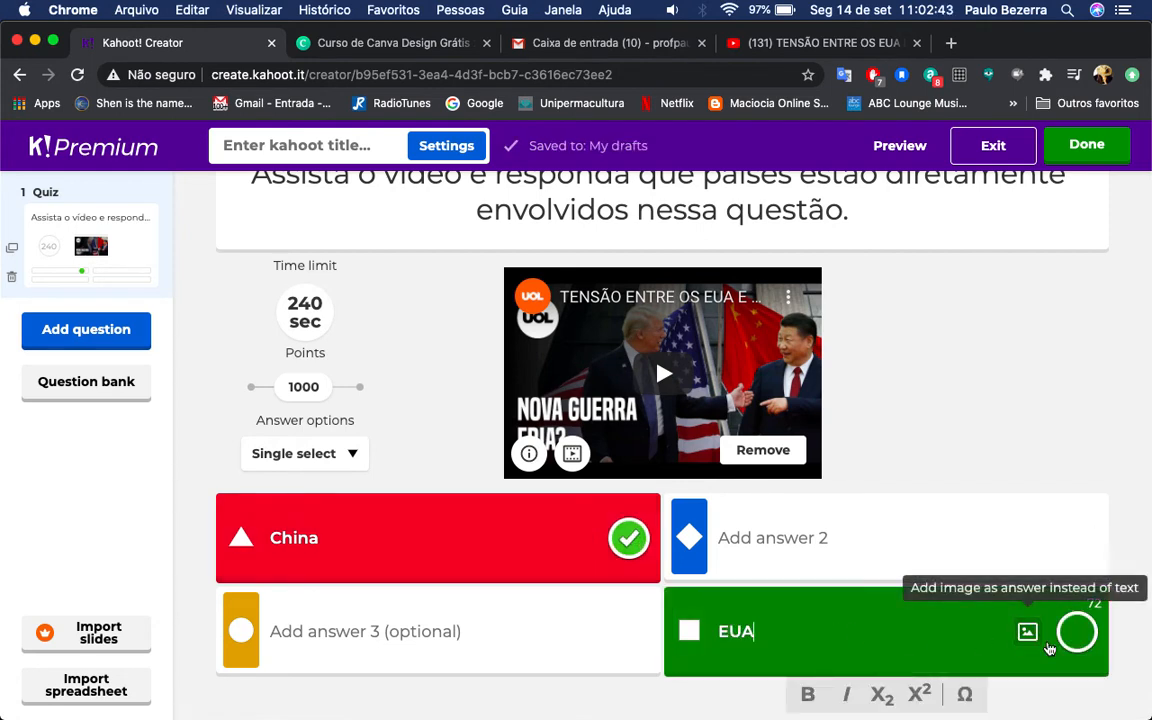
pyautogui.click(1080, 633)
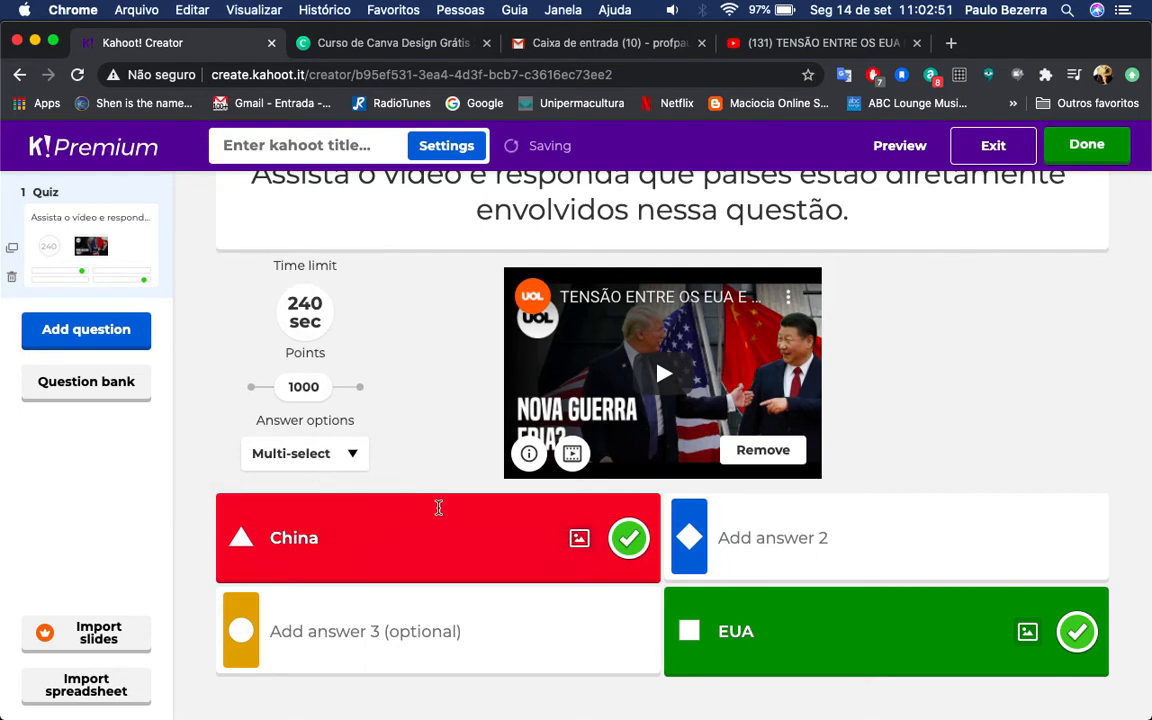
# Fill in the wrong answers with "Brasil" as answer 2 and "França" as answer 3.
pyautogui.click(830, 525)
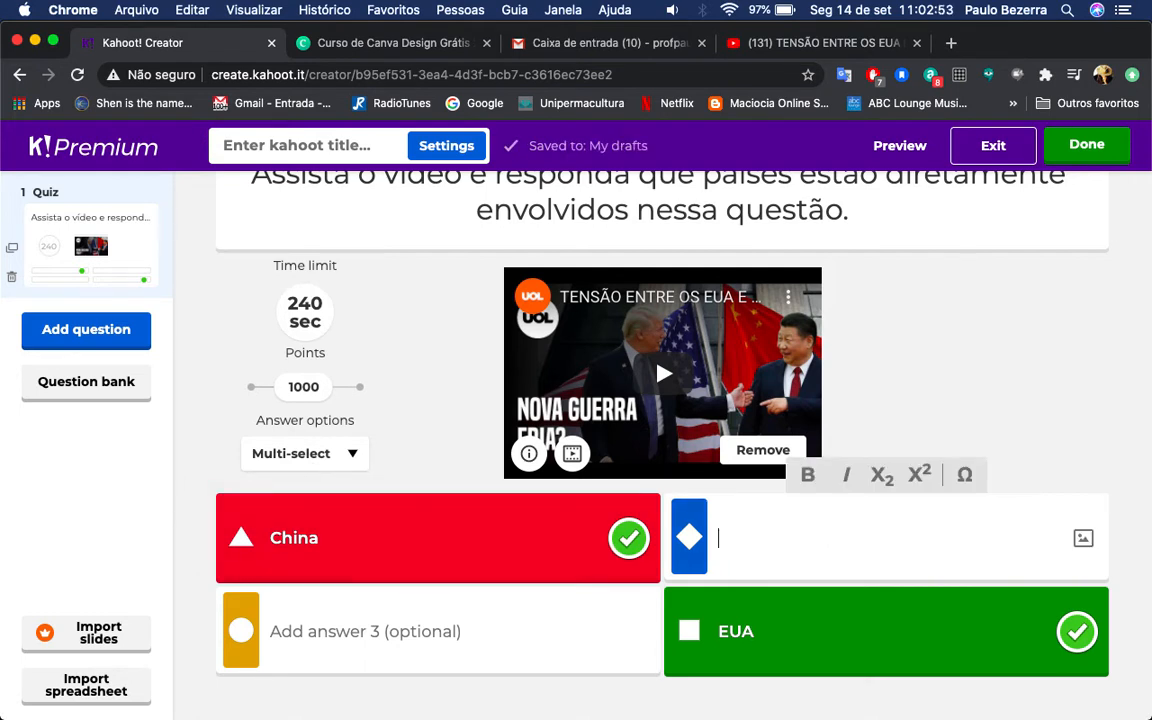
pyautogui.write('Brasil')
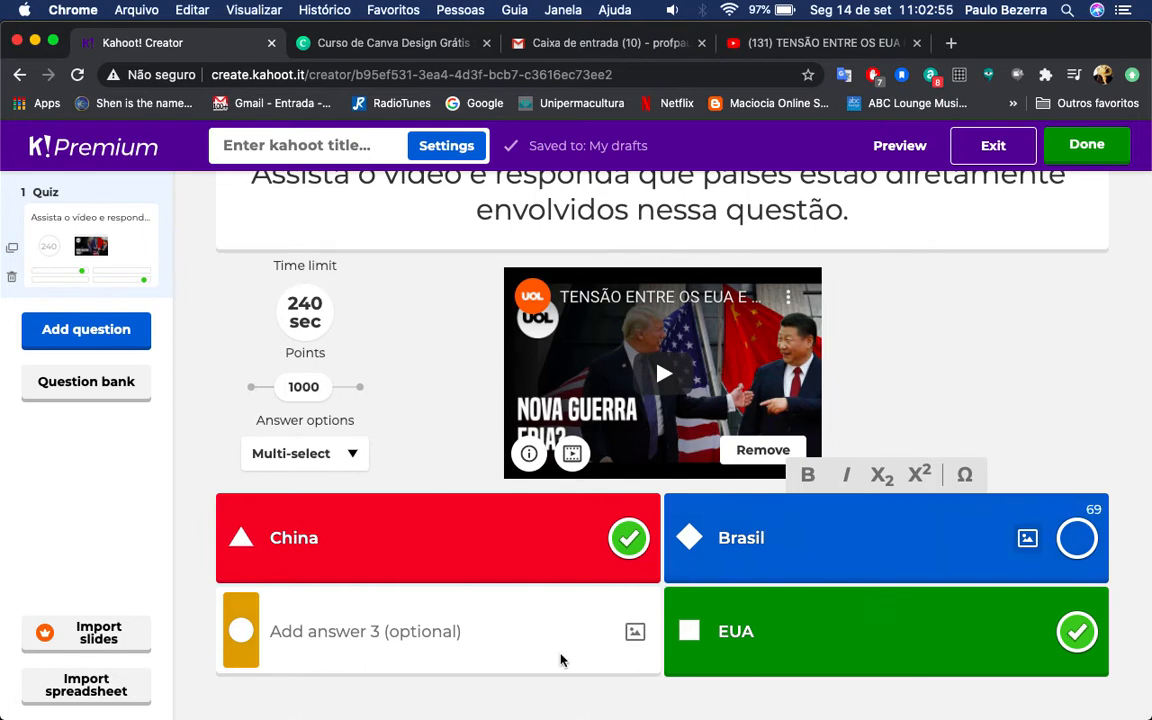
pyautogui.click(525, 651)
pyautogui.write('F')
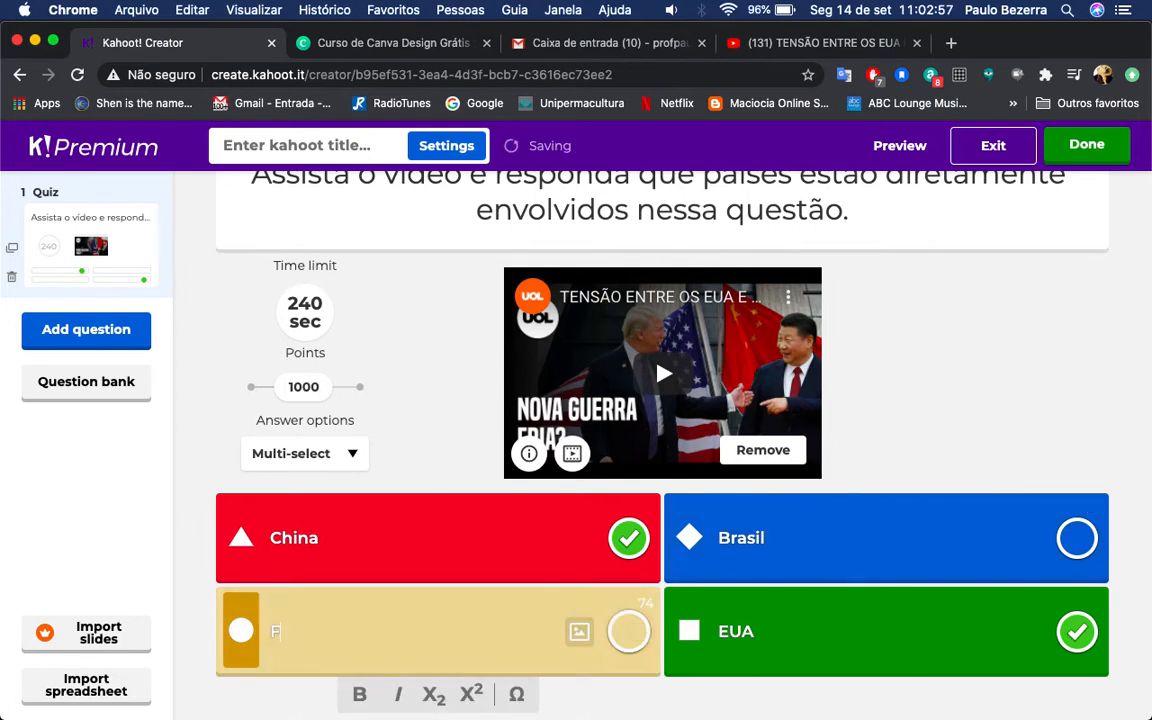
pyautogui.write('rança')
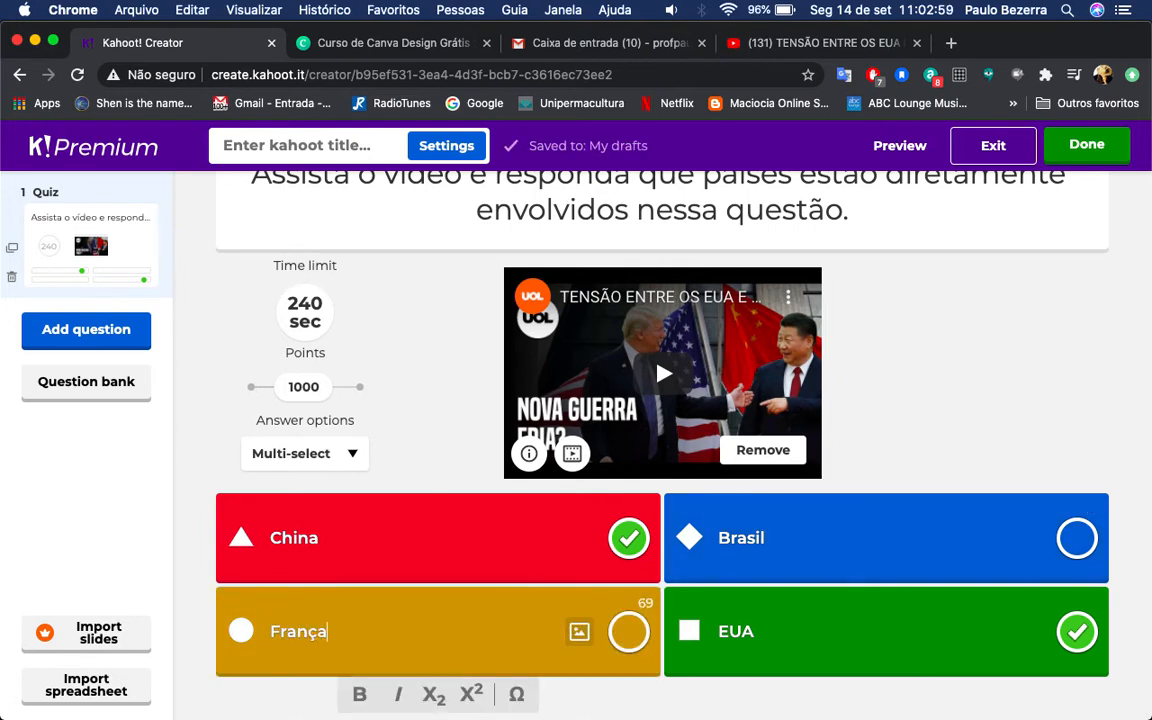
pyautogui.click(895, 453)
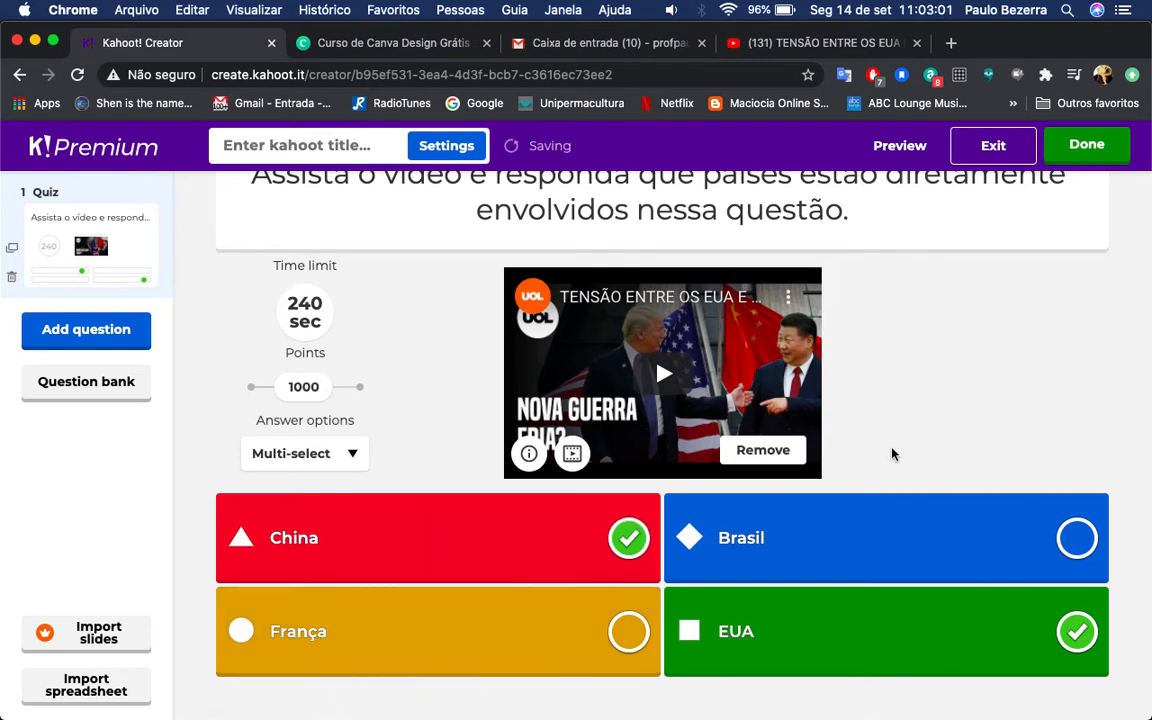
# Finish the kahoot with the title "Nova Fria", leaving the description empty, and return to the kahoot list.
pyautogui.scroll(2, 885, 400)
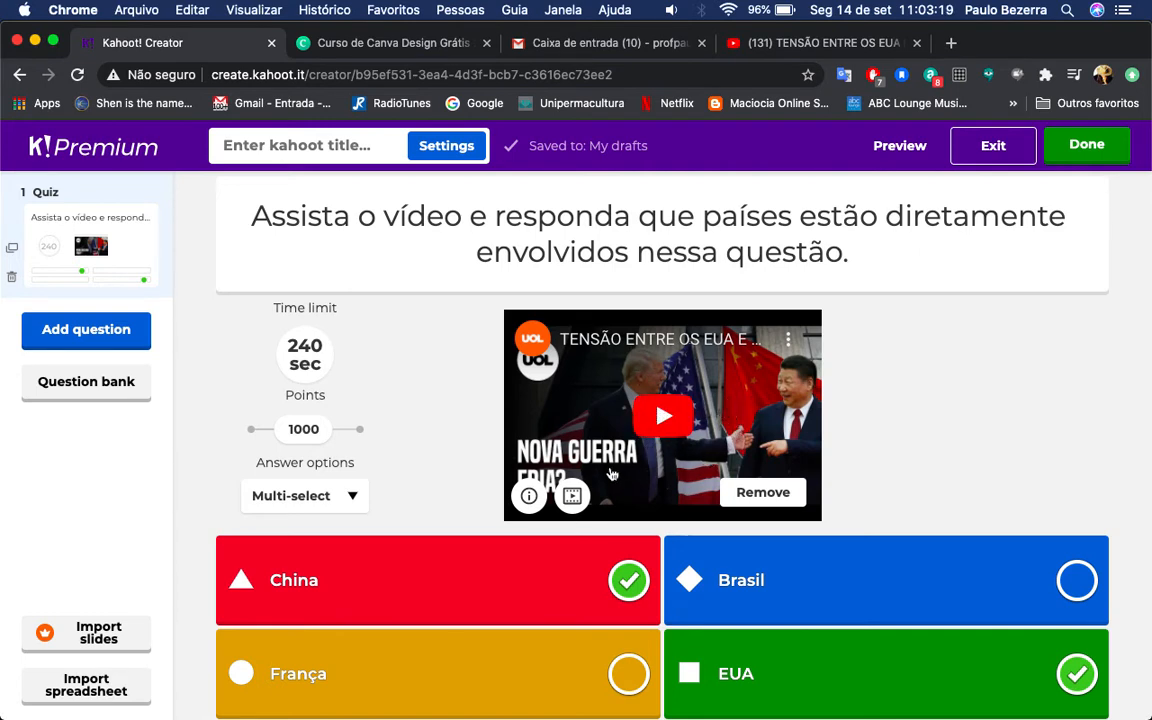
pyautogui.scroll(-2, 550, 427)
pyautogui.scroll(4, 874, 381)
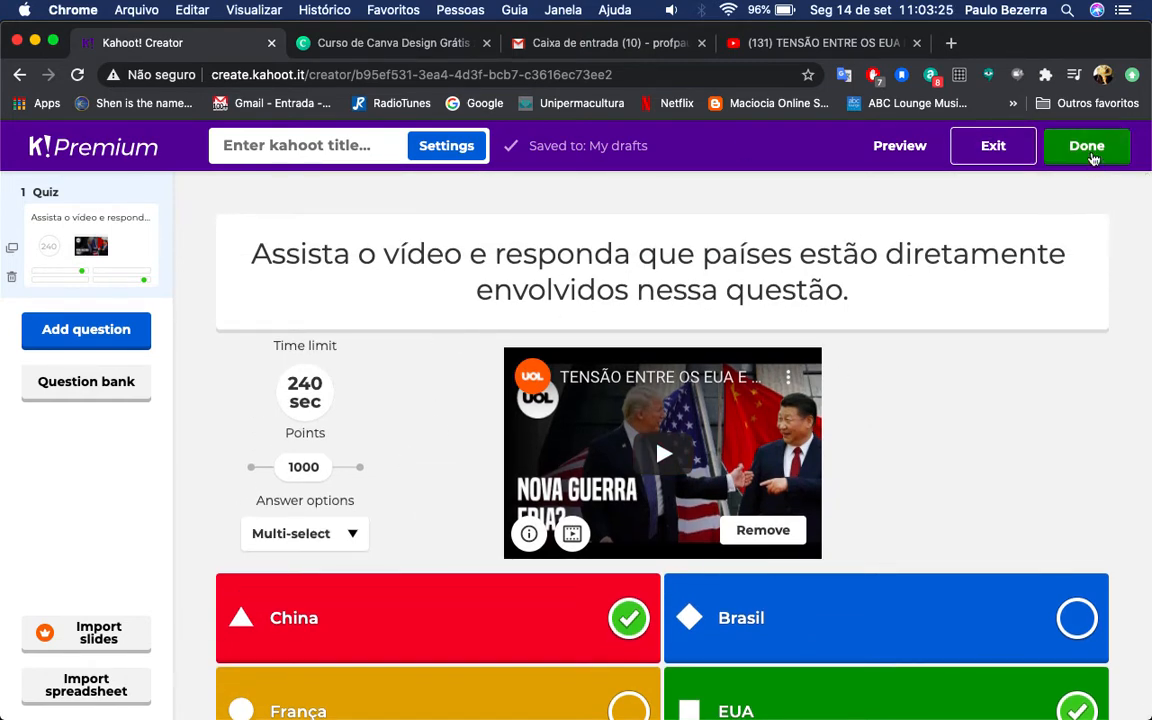
pyautogui.click(1088, 148)
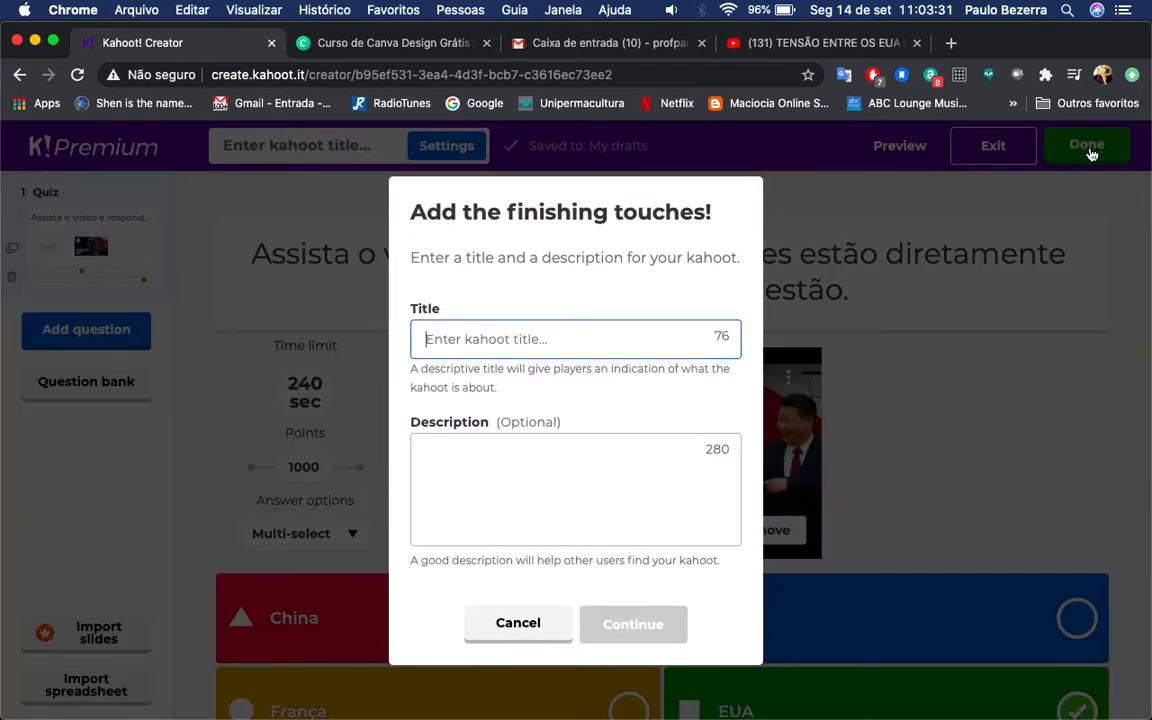
pyautogui.write('Nova ')
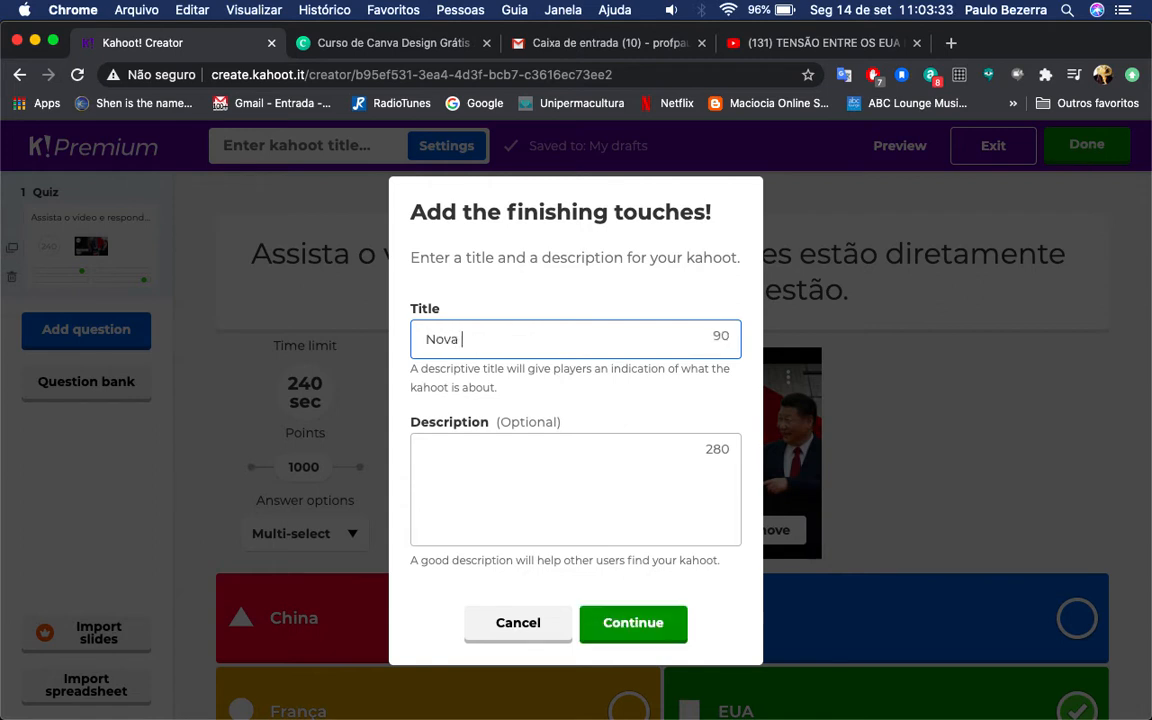
pyautogui.write('Fria')
pyautogui.click(628, 622)
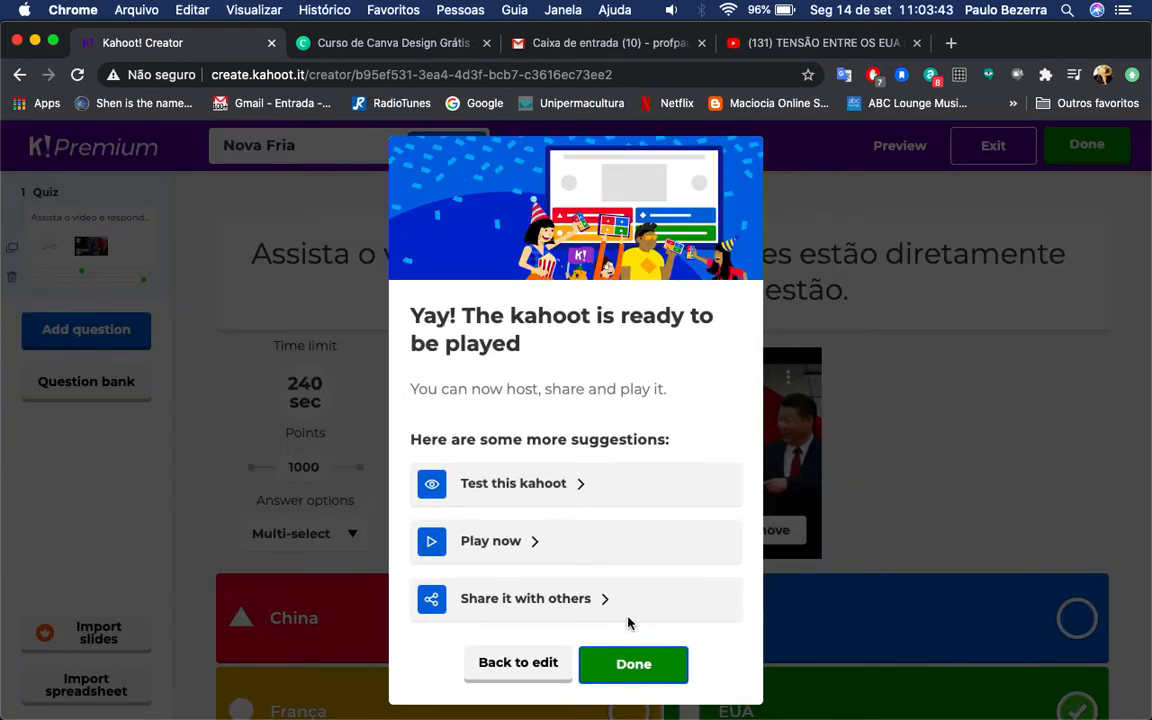
pyautogui.click(628, 676)
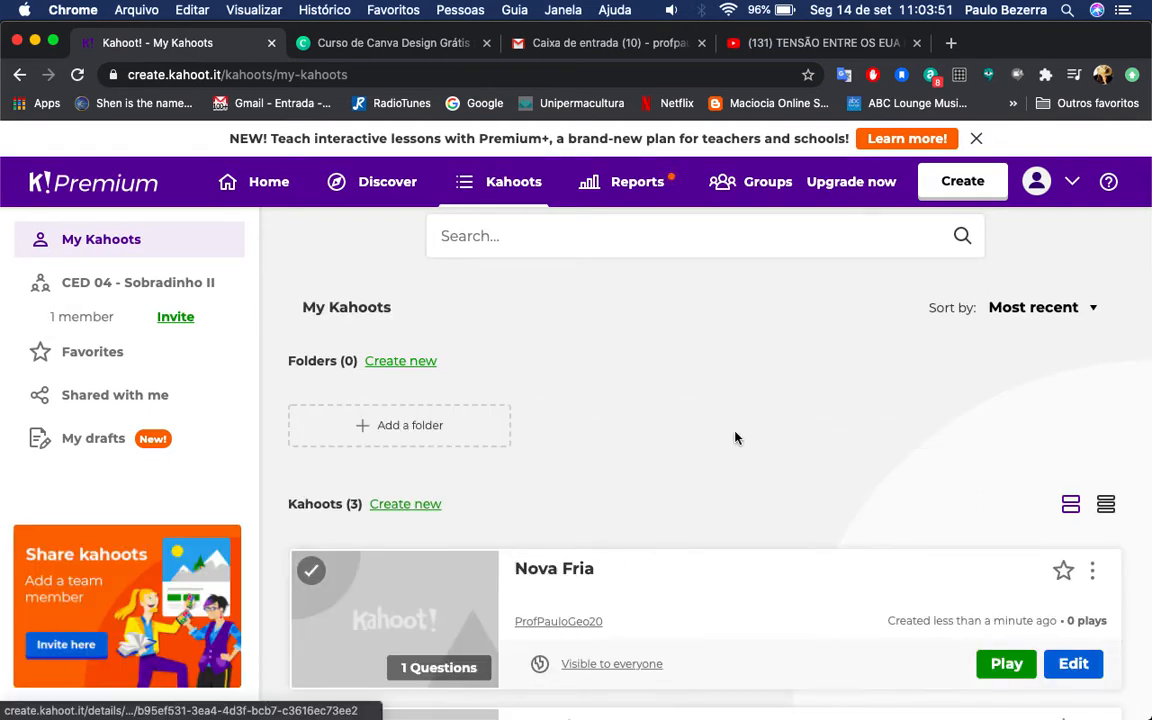
# Open the ways to play the "Nova Fria" kahoot and translate the page into Portuguese with the Google Translate extension.
pyautogui.scroll(-5, 735, 437)
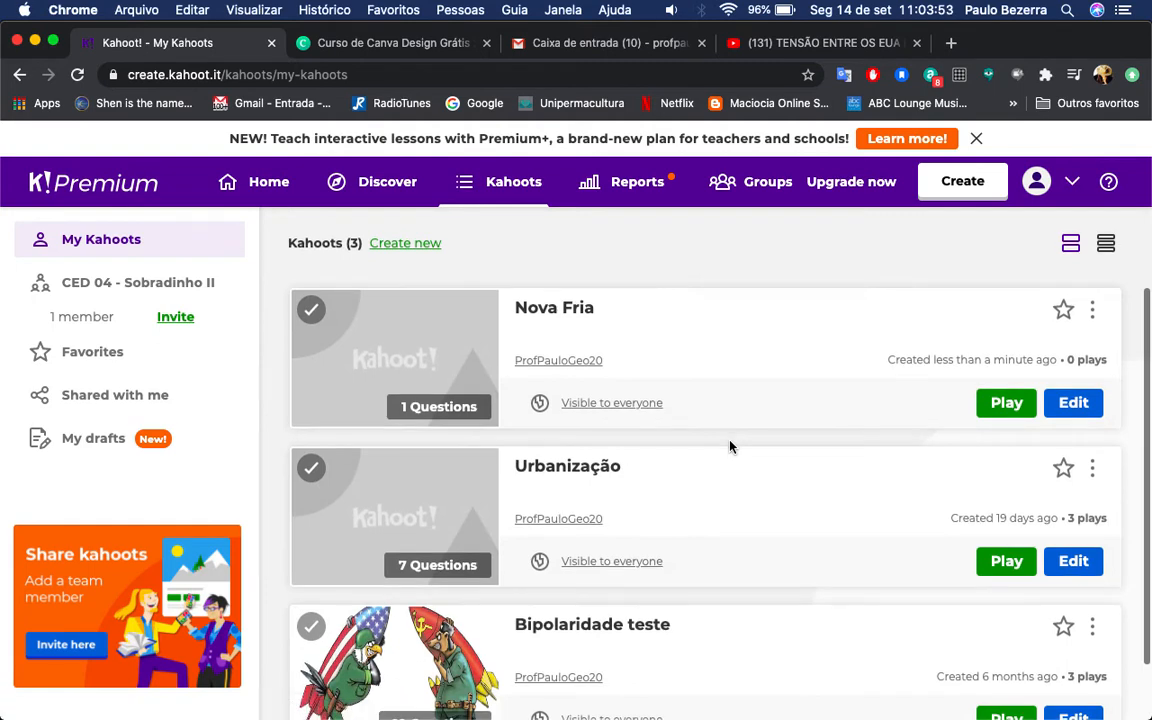
pyautogui.scroll(-2, 730, 447)
pyautogui.scroll(6, 730, 447)
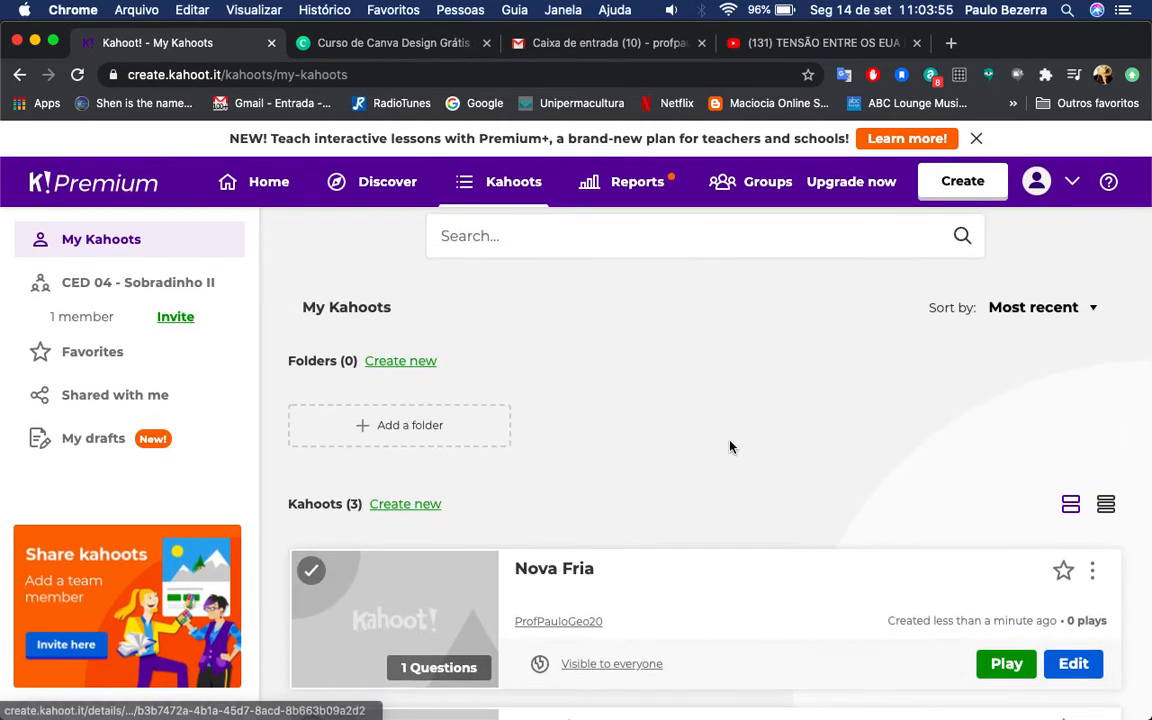
pyautogui.scroll(-1, 730, 447)
pyautogui.scroll(1, 730, 447)
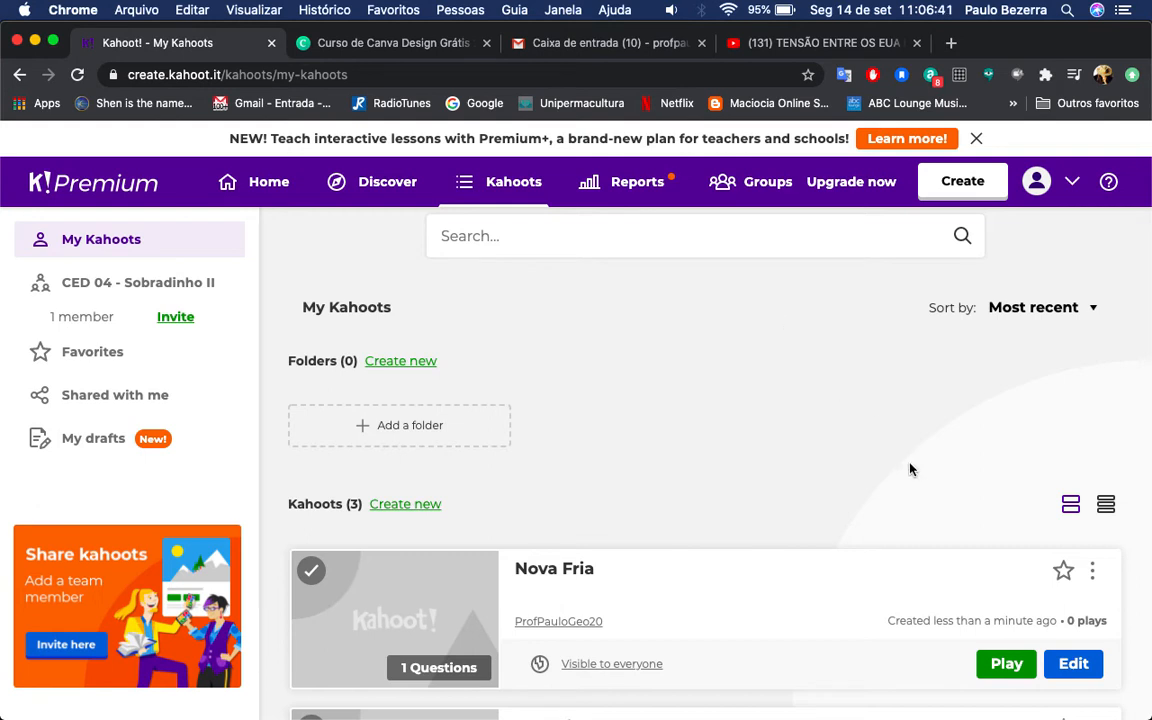
pyautogui.scroll(-3, 824, 596)
pyautogui.scroll(1, 824, 596)
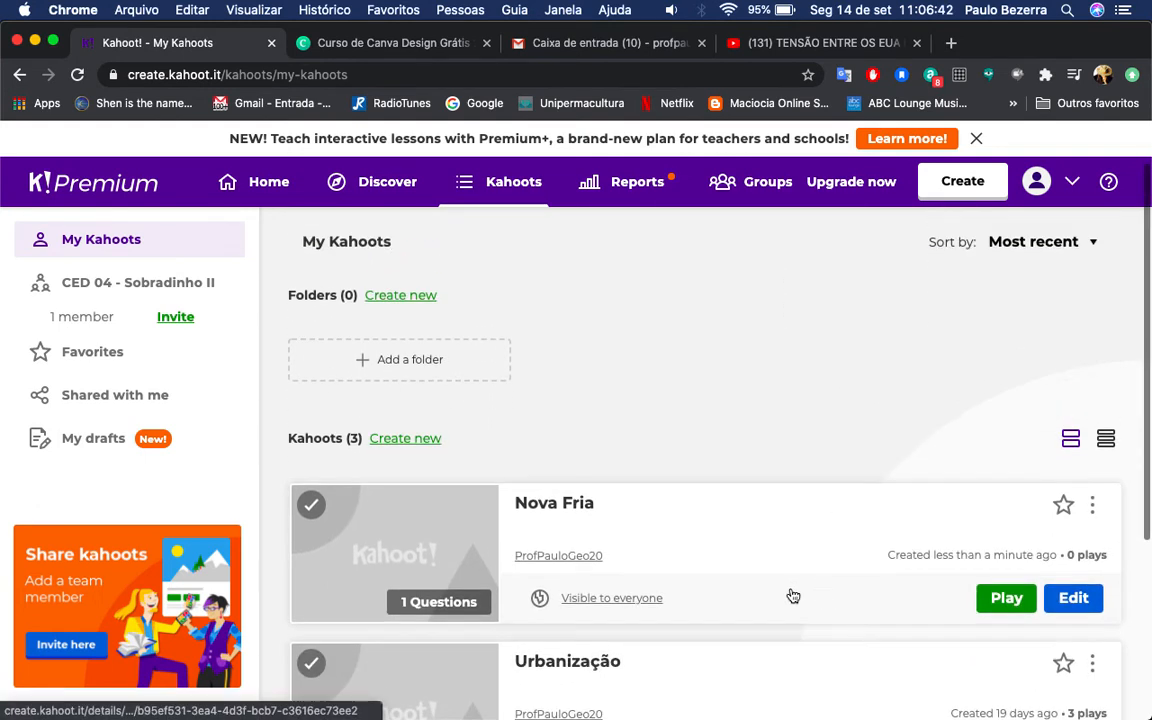
pyautogui.click(998, 600)
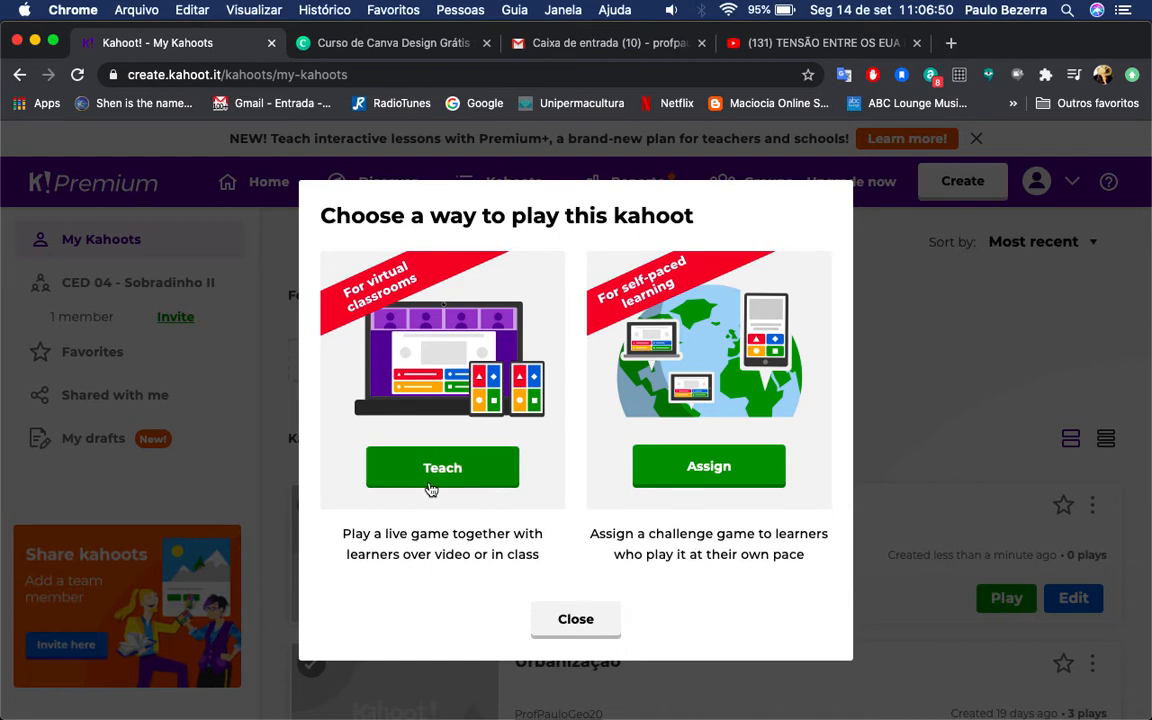
pyautogui.click(846, 82)
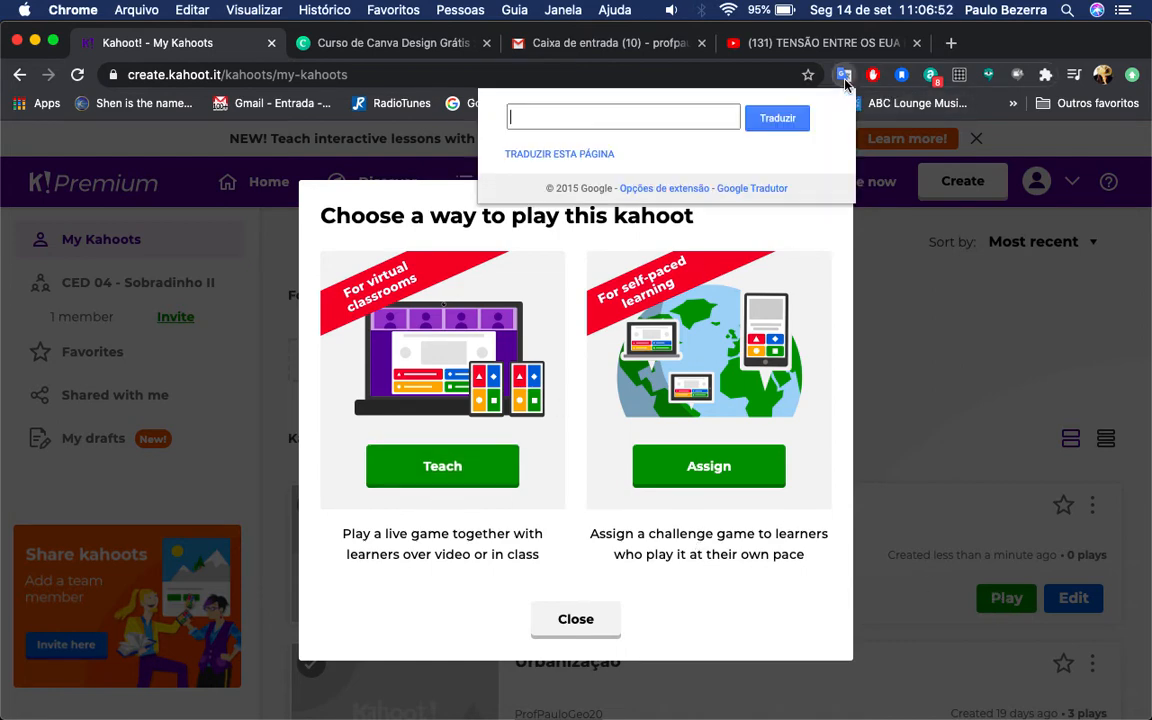
pyautogui.click(555, 153)
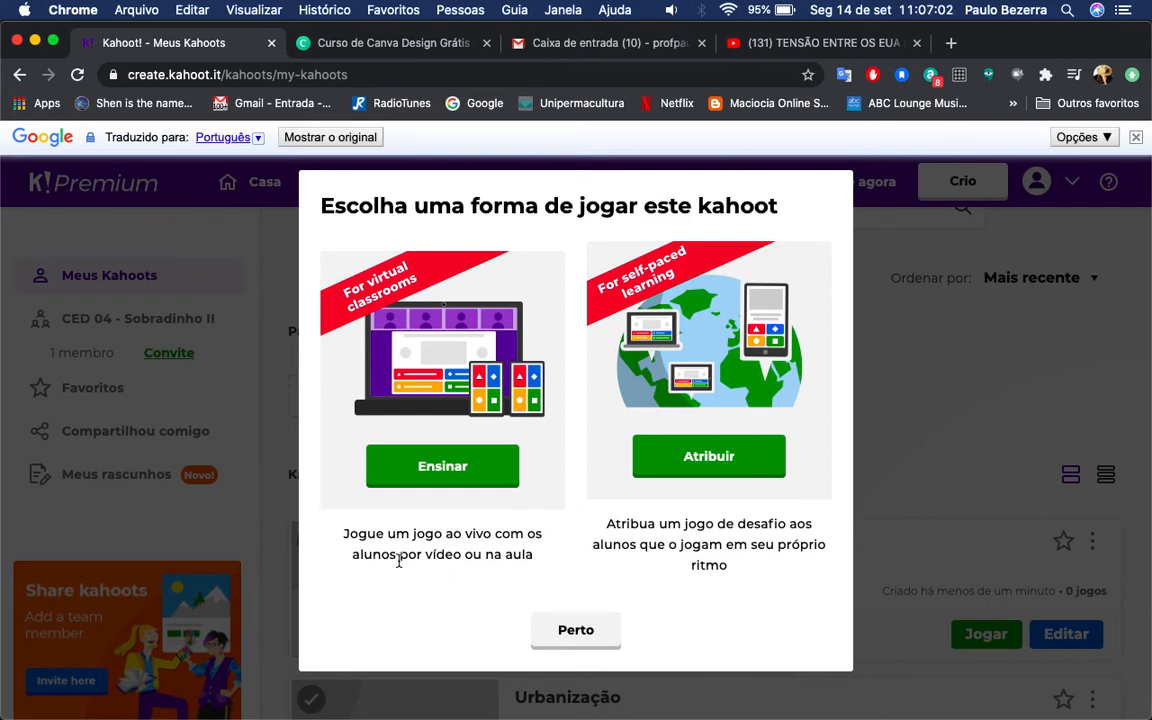
# Host the kahoot as a live game for virtual classrooms in Classic player-versus-player mode.
pyautogui.moveTo(447, 558)
pyautogui.click(429, 476)
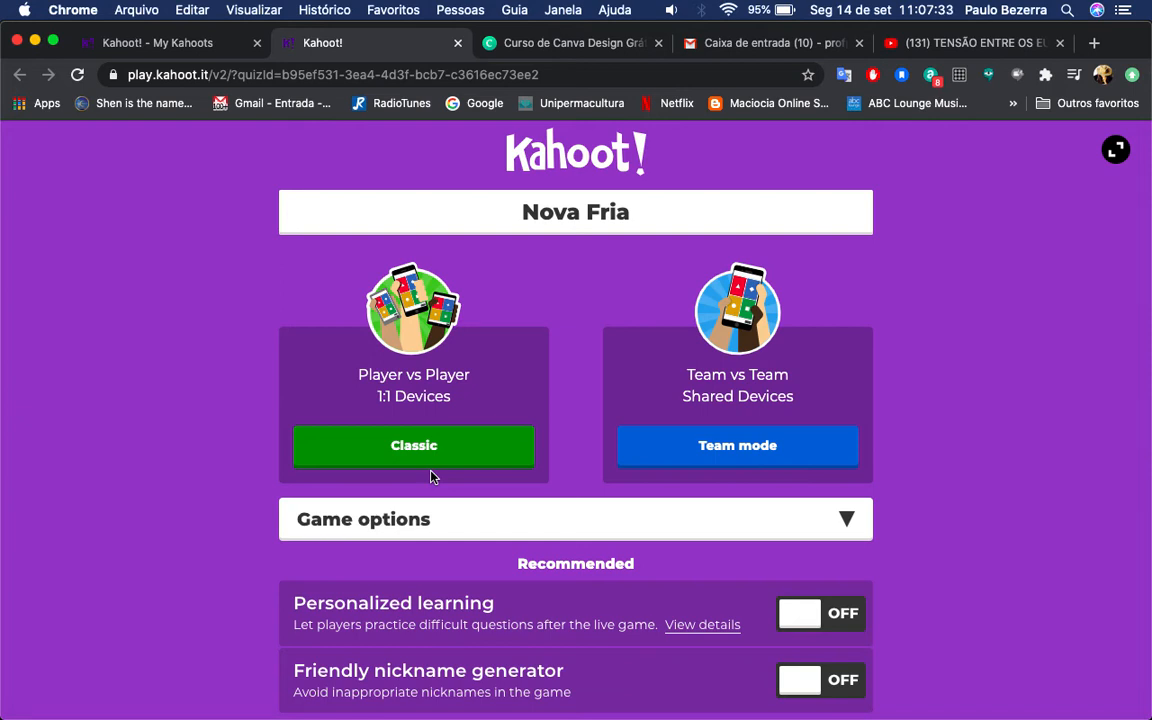
pyautogui.click(421, 452)
pyautogui.click(416, 449)
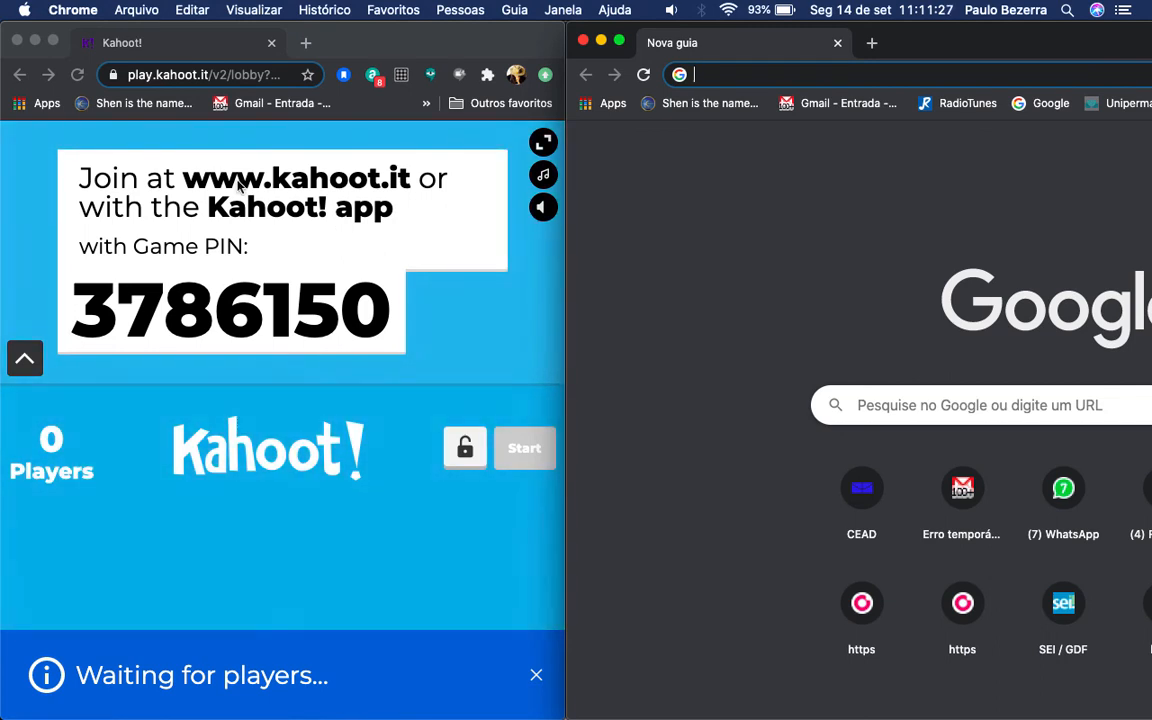
pyautogui.click(745, 79)
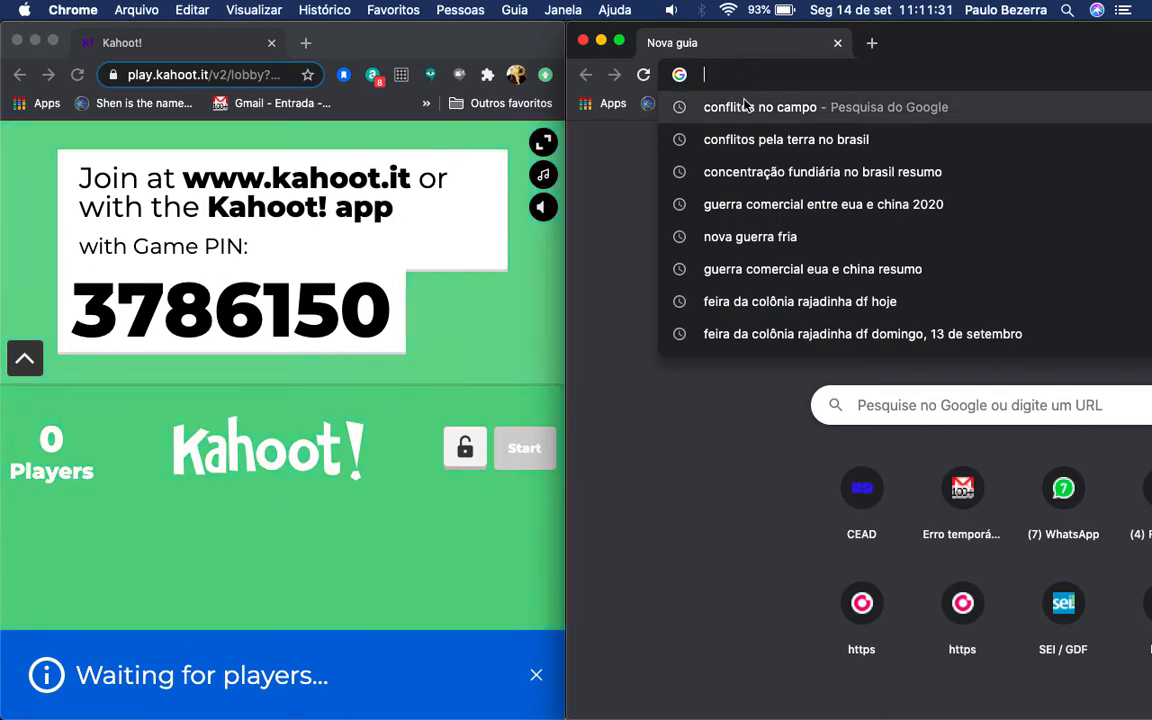
pyautogui.write('www.')
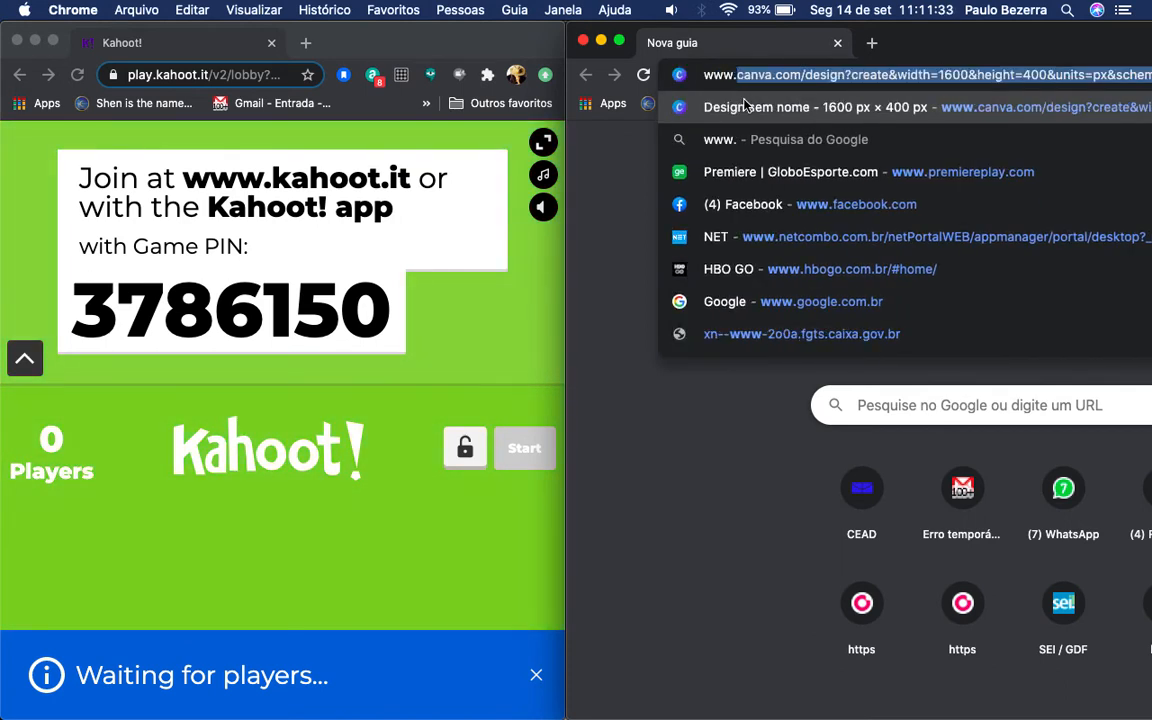
pyautogui.write('ka')
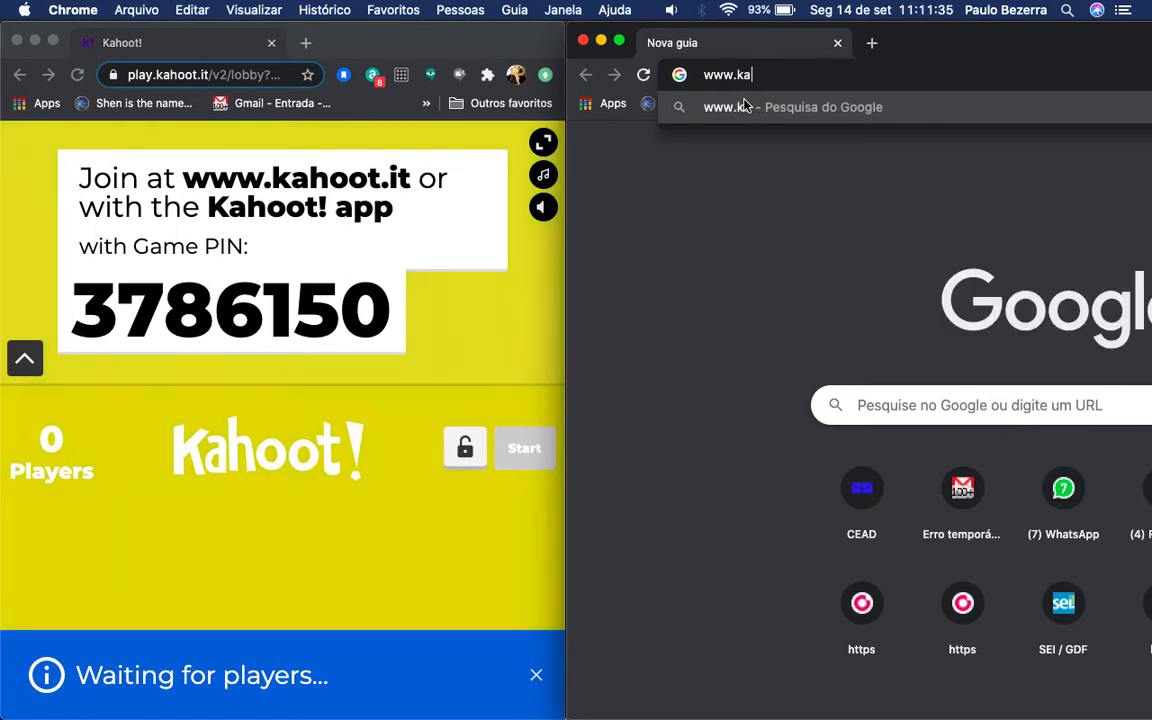
pyautogui.write('hoot.it')
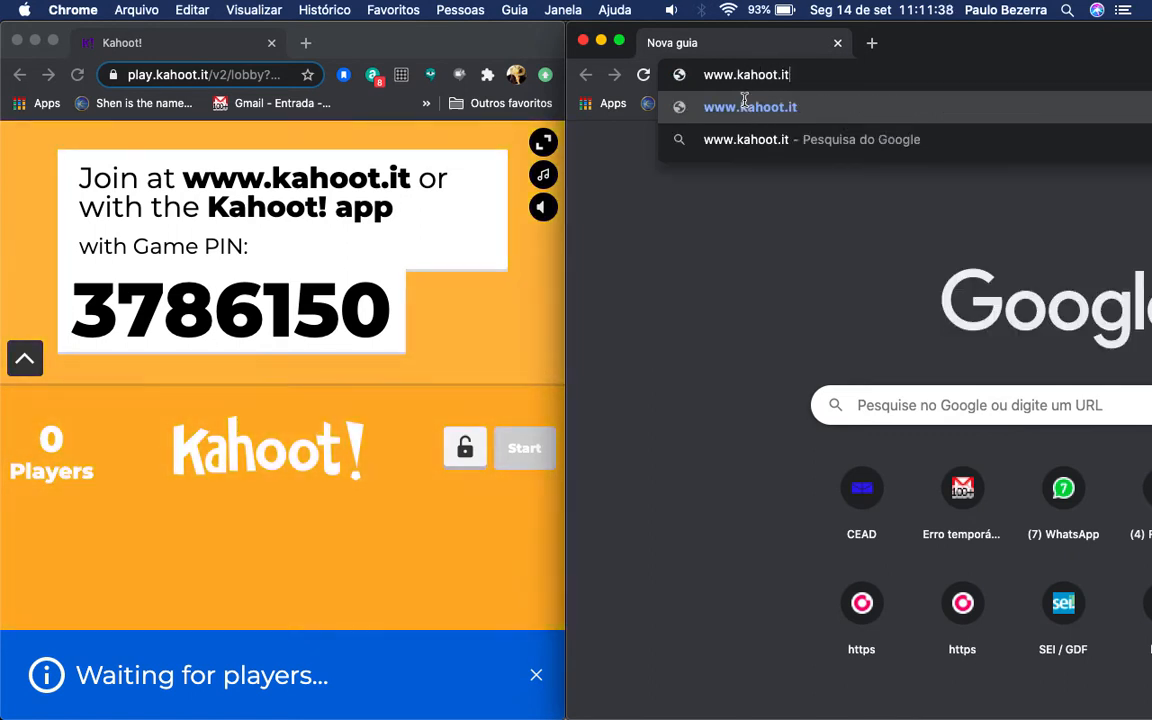
pyautogui.press('Return')
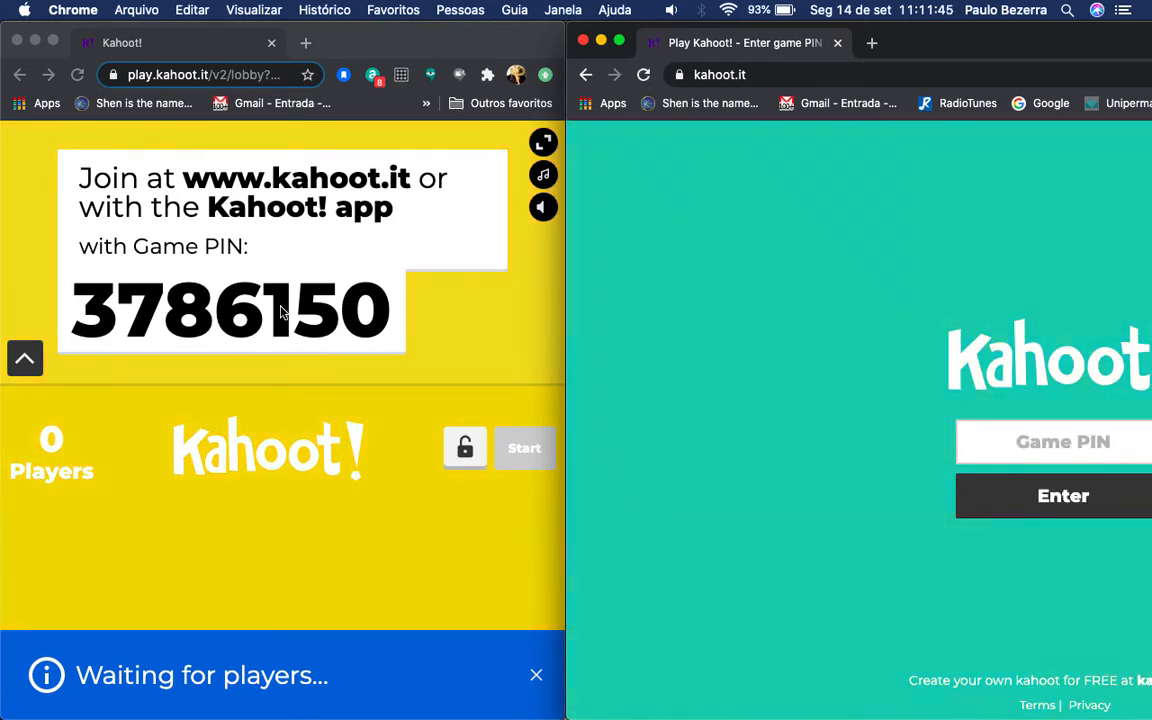
# Copy the game PIN from the host lobby and submit it on the player's join page.
pyautogui.click(385, 322)
pyautogui.moveTo(385, 320); pyautogui.dragTo(86, 298)
pyautogui.press('super+c')
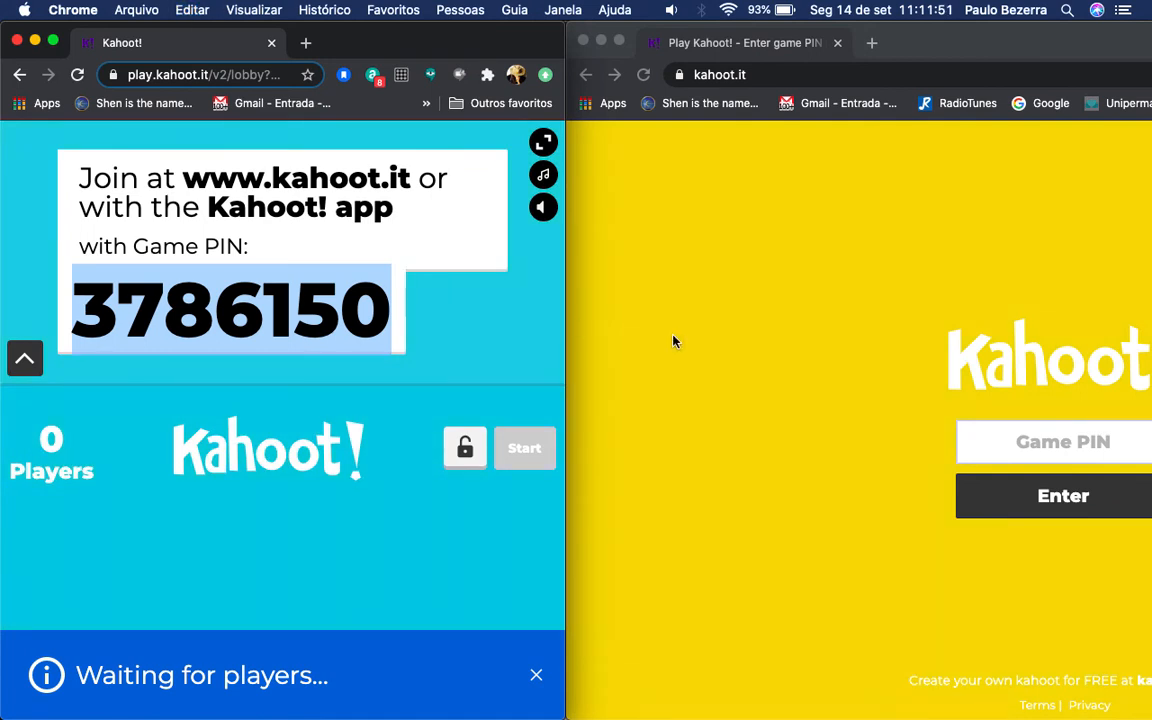
pyautogui.click(1058, 442)
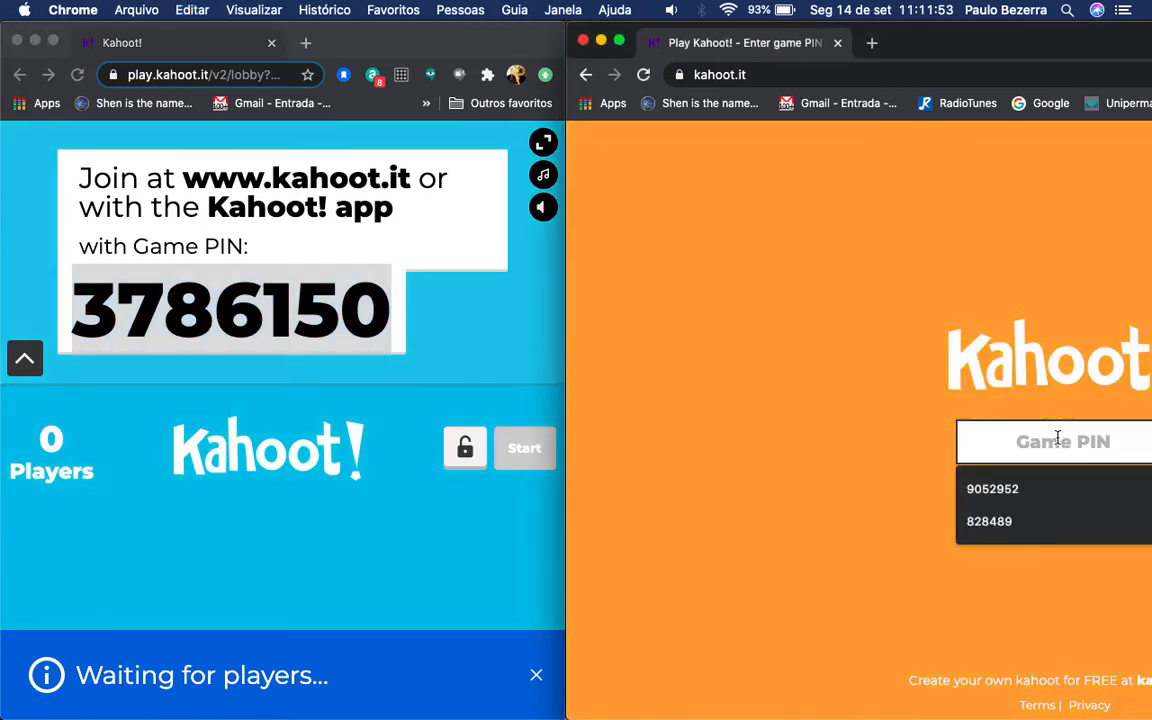
pyautogui.press('super+v')
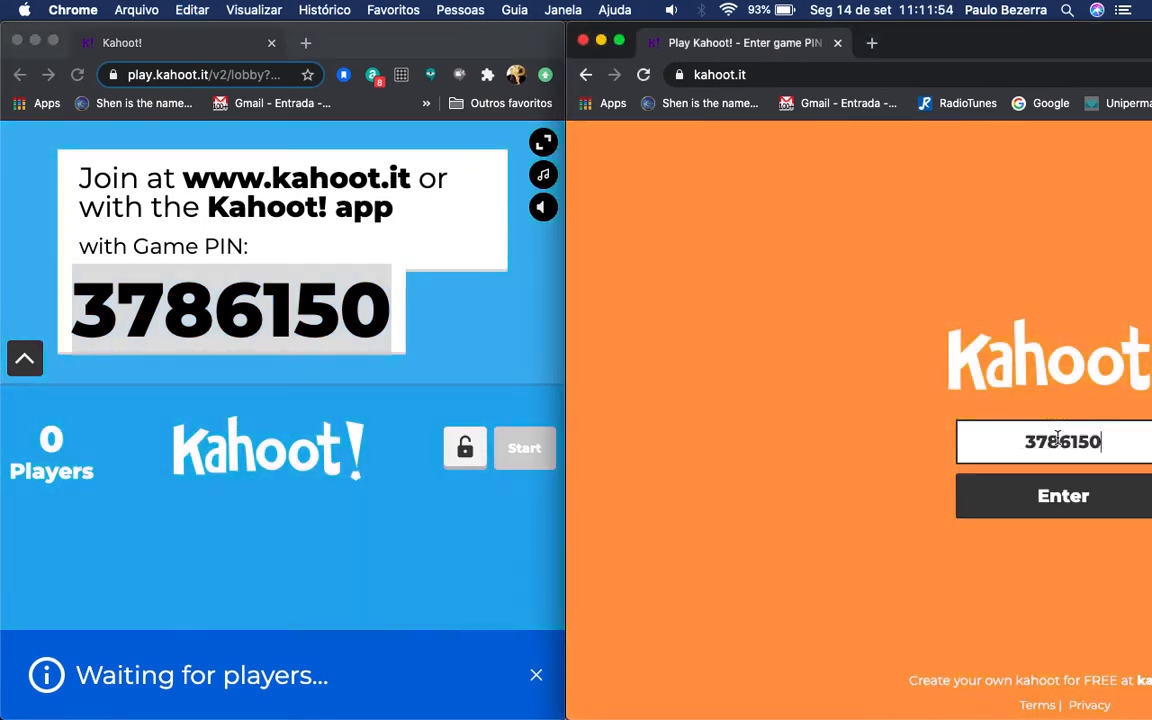
pyautogui.click(1068, 490)
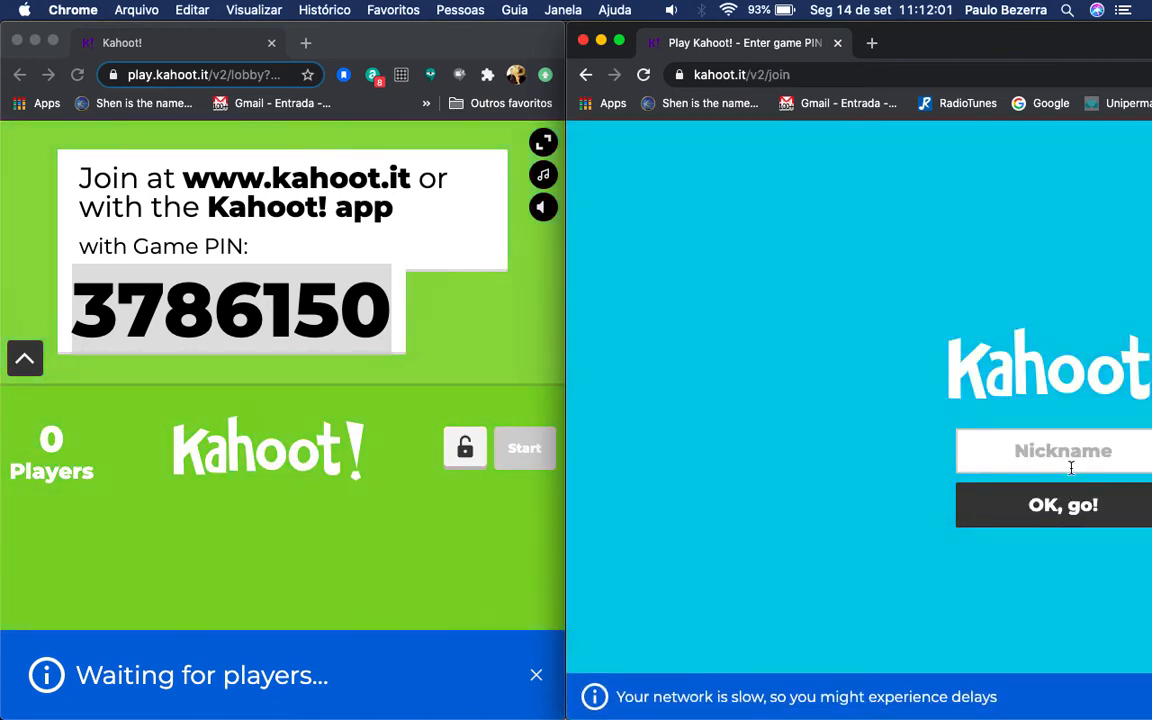
# Enter the player's first name as the nickname and join the game.
pyautogui.click(1067, 453)
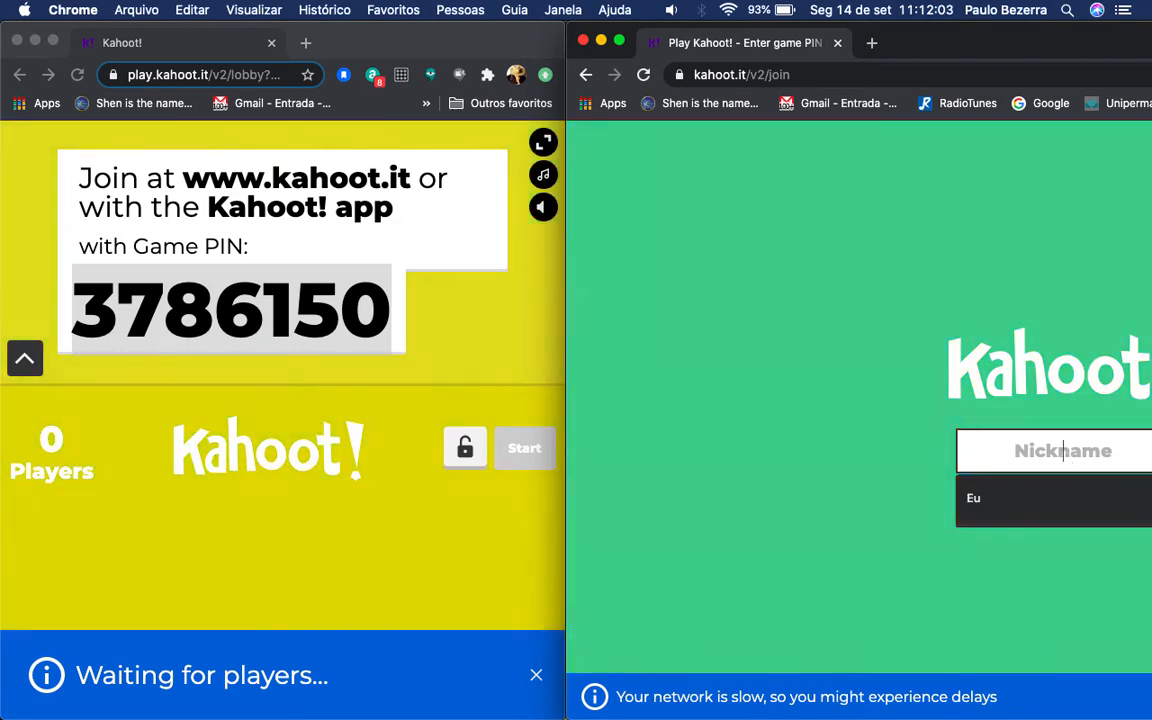
pyautogui.write('Paulo')
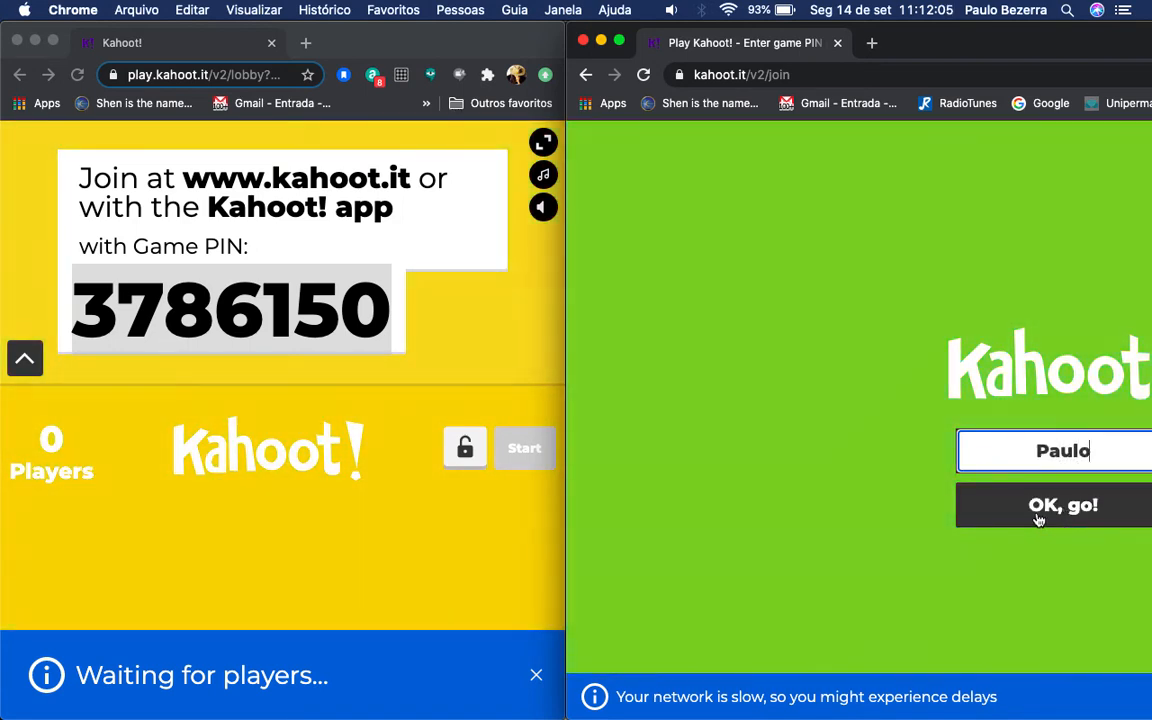
pyautogui.click(1038, 515)
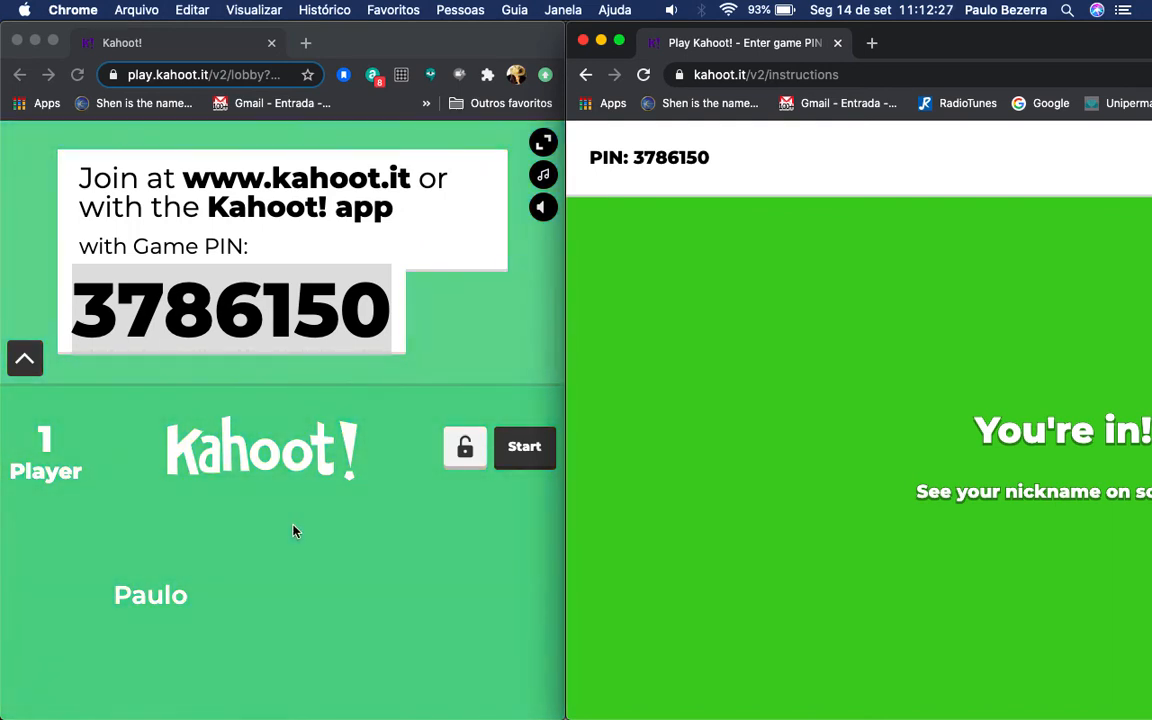
# Start the game from the host lobby and lower the sound volume while the question's video plays.
pyautogui.click(523, 453)
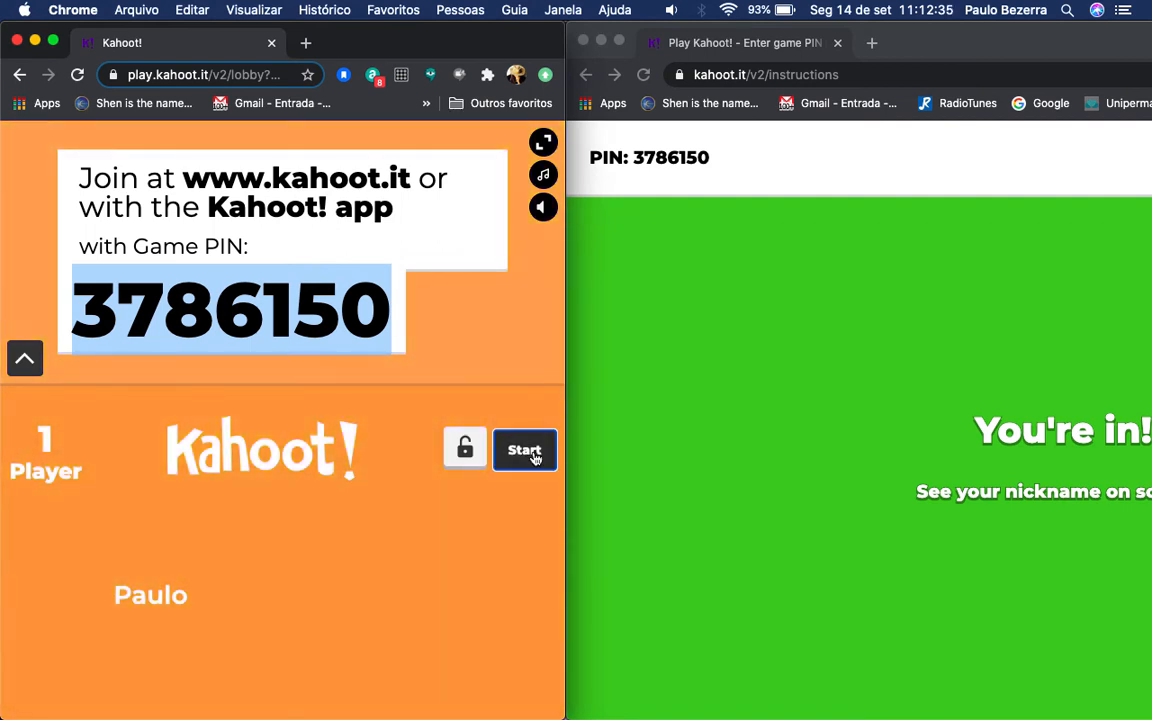
pyautogui.click(533, 457)
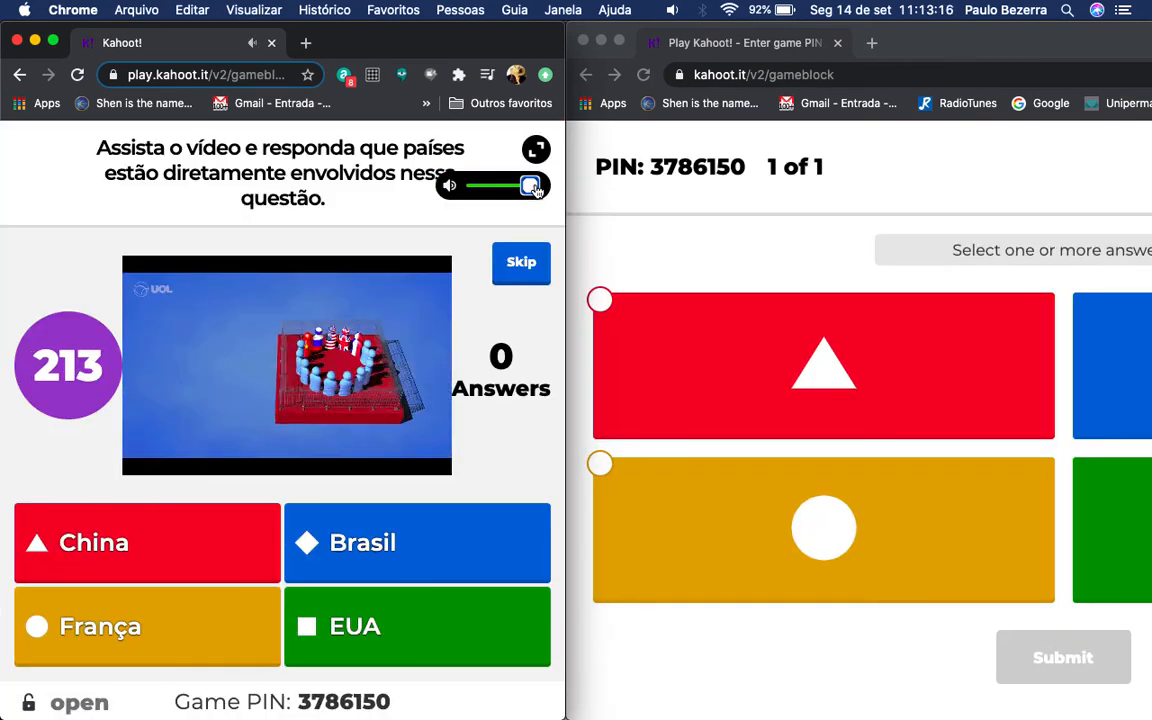
pyautogui.moveTo(533, 188); pyautogui.dragTo(497, 193)
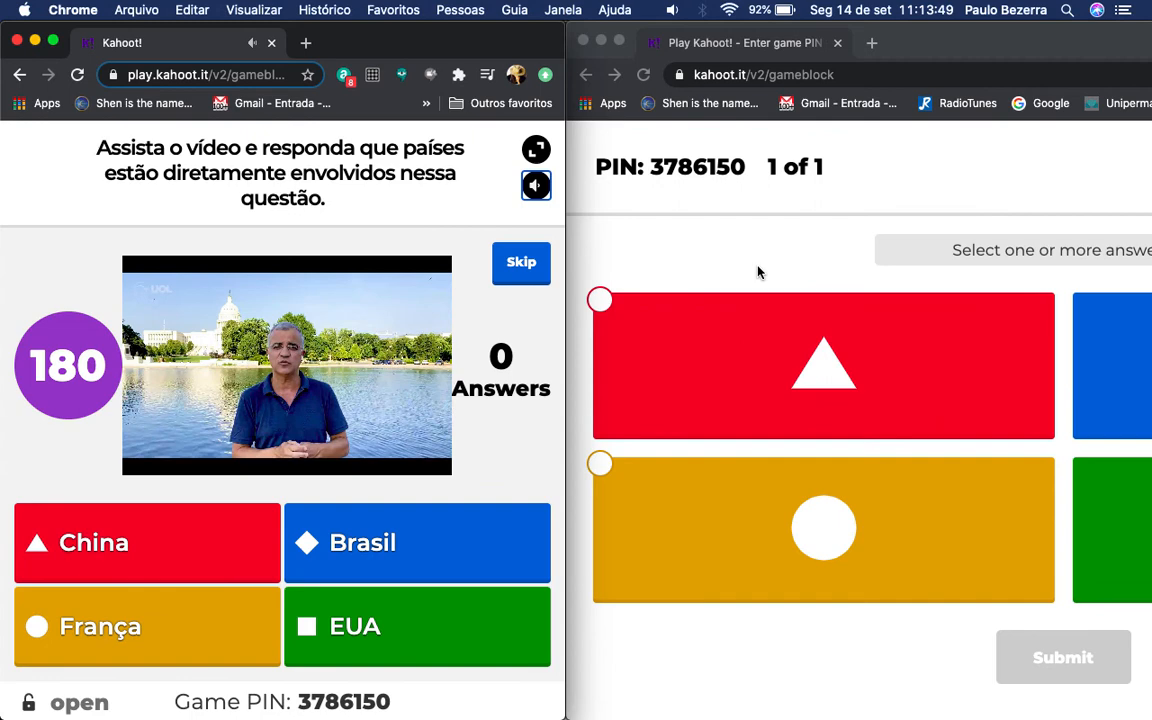
# As the player, select the red triangle (China) and green square (EUA) answers and submit them.
pyautogui.click(758, 272)
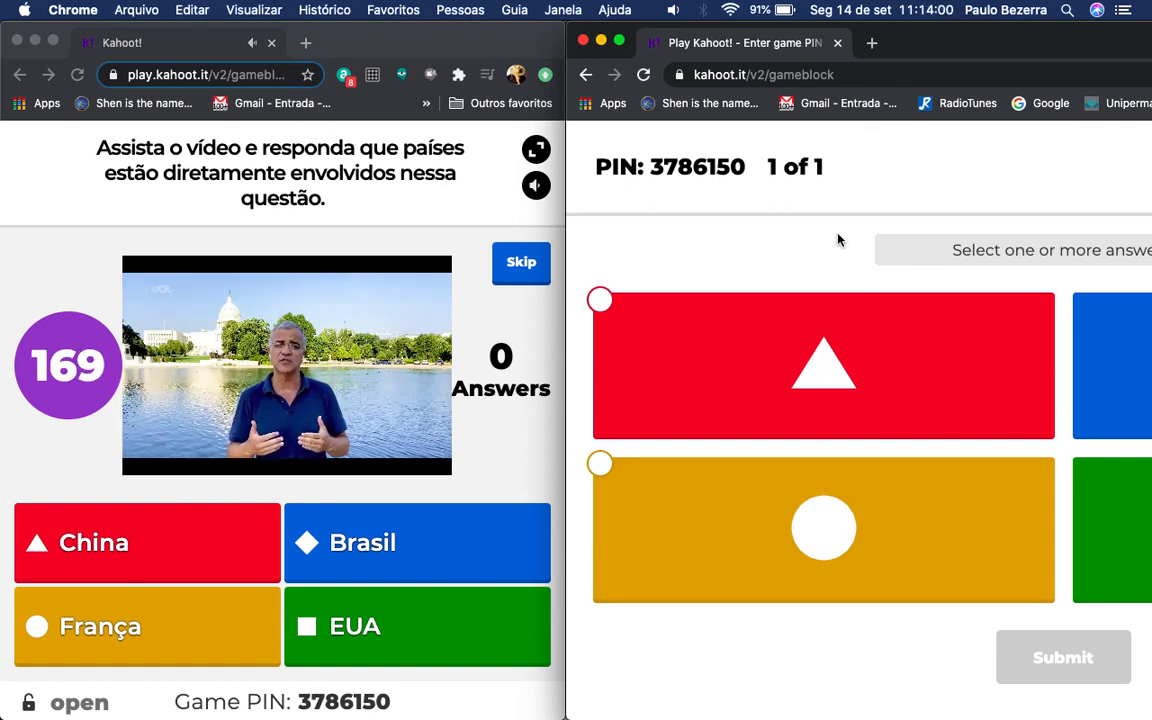
pyautogui.click(777, 398)
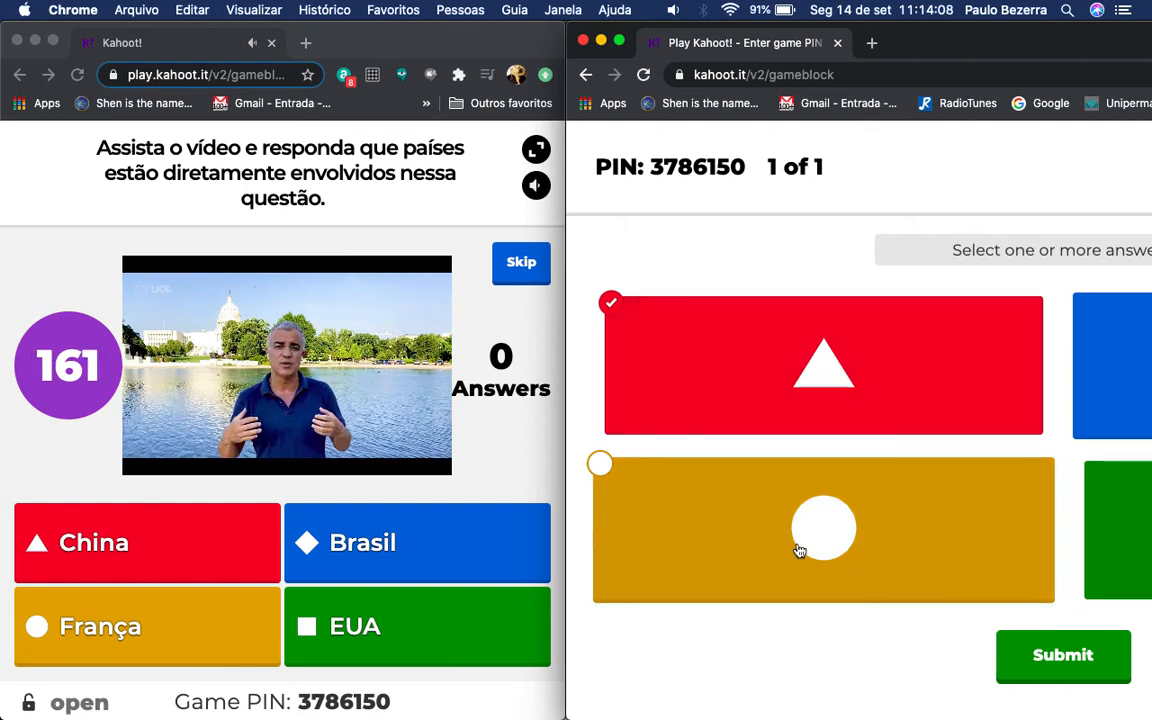
pyautogui.click(1045, 651)
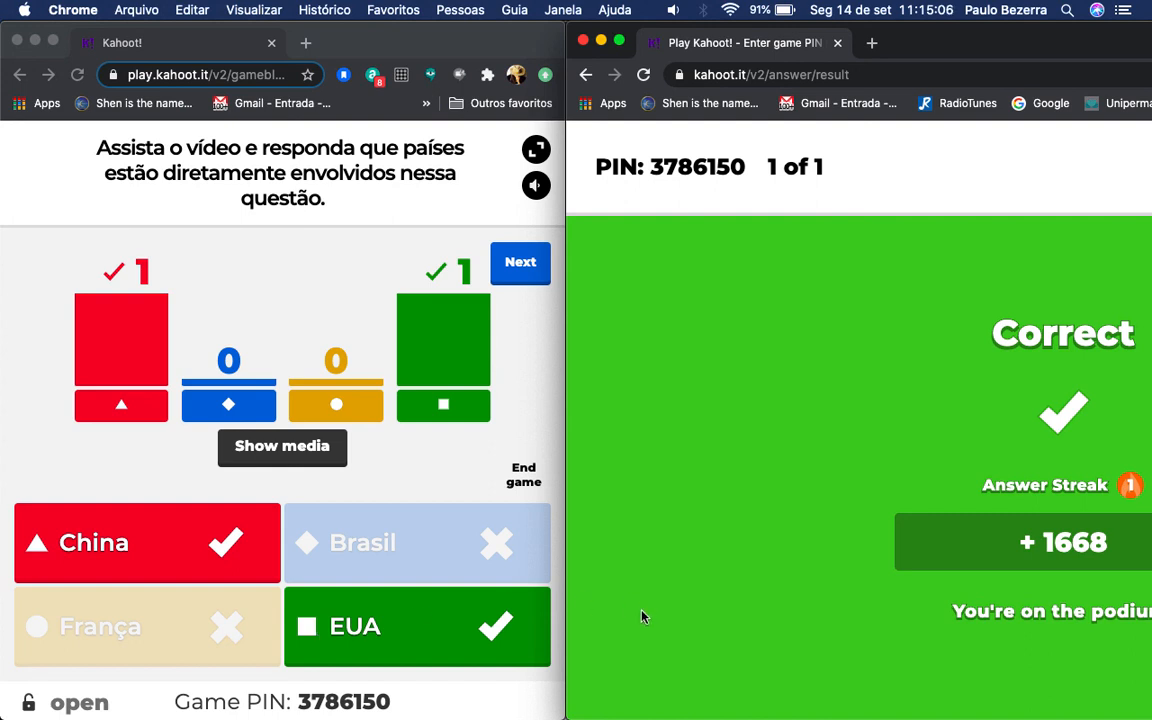
# Advance the host's game from the question results to the final podium.
pyautogui.click(521, 270)
pyautogui.click(520, 263)
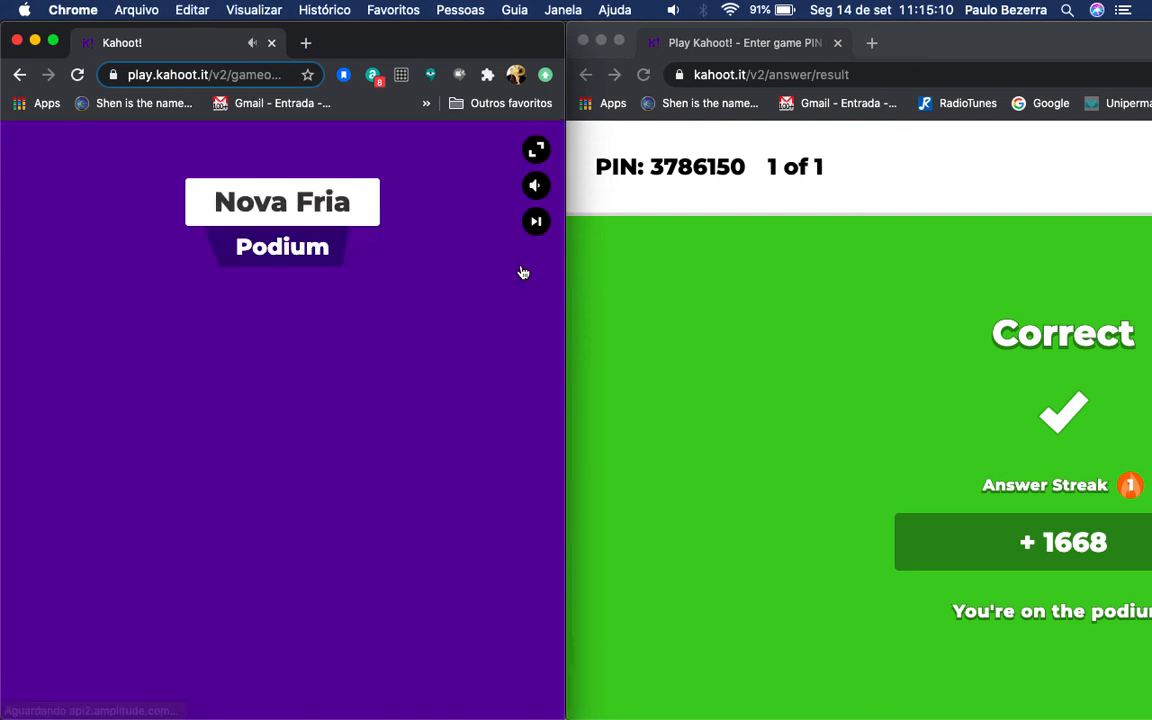